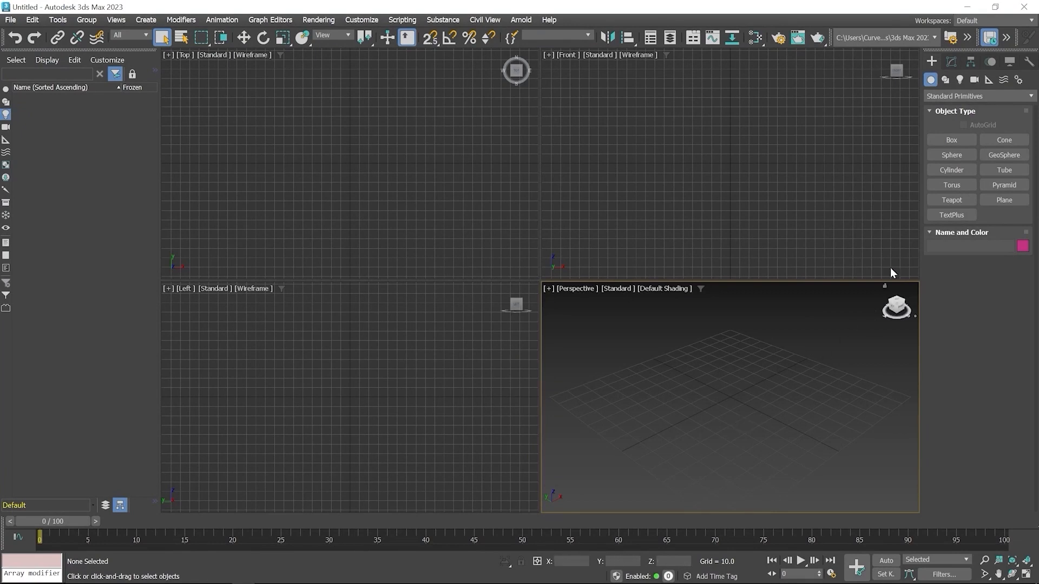
# Draw a zigzag spline with the Line tool across the upper part of the Top viewport, using initial type Corner.
pyautogui.click(946, 80)
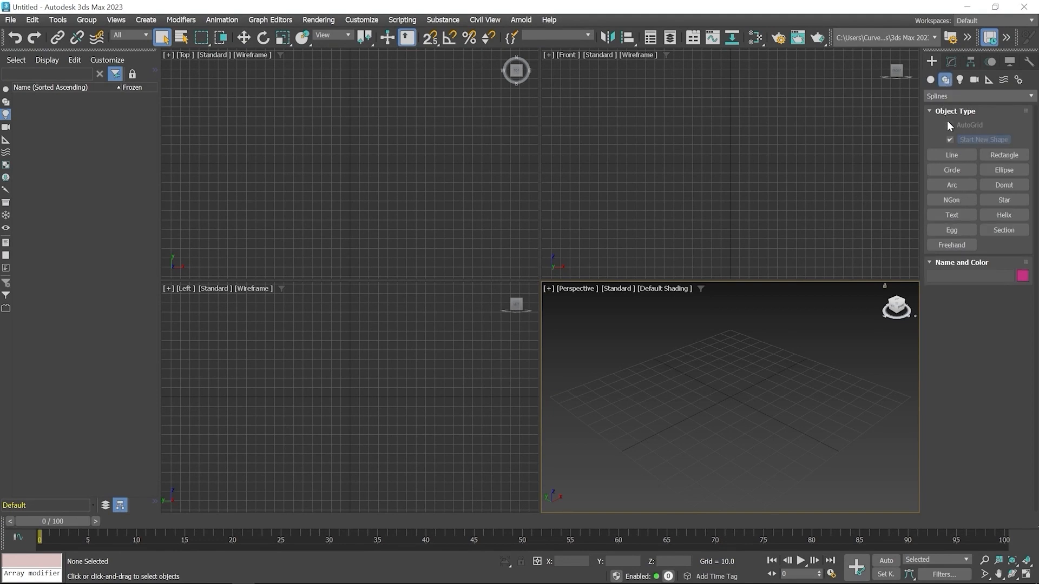
pyautogui.click(952, 190)
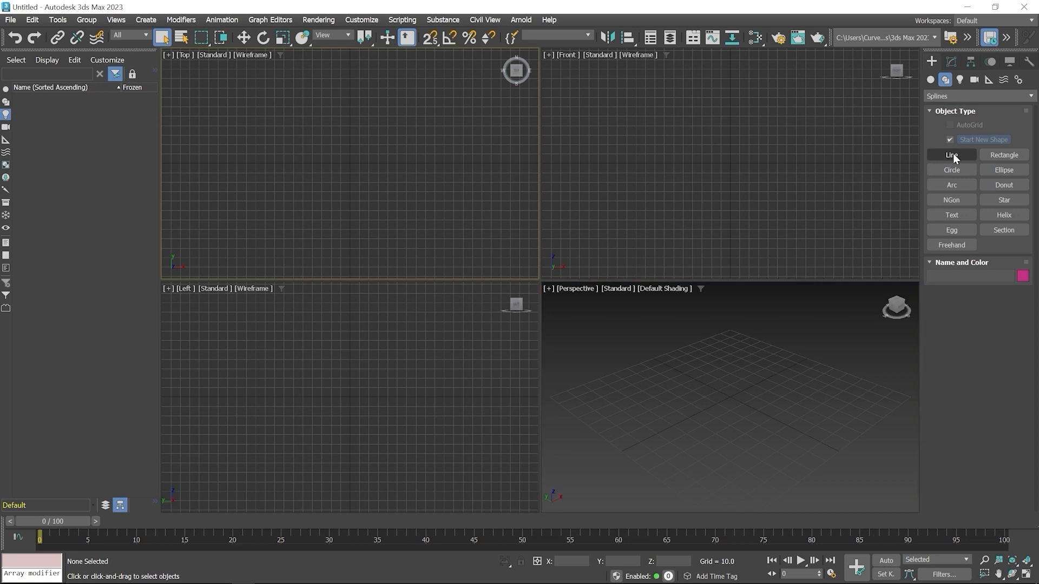
pyautogui.click(953, 154)
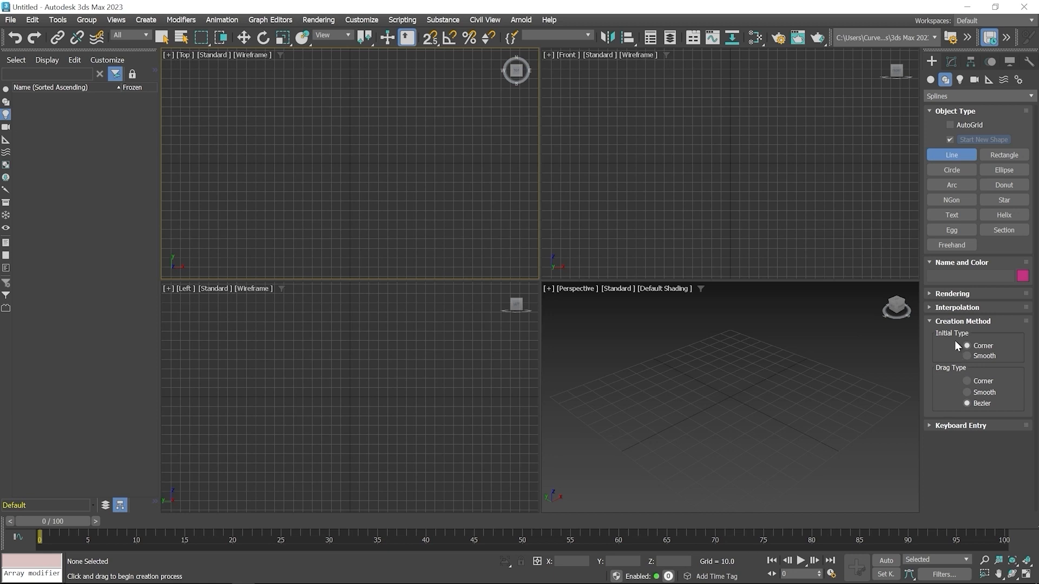
pyautogui.click(221, 110)
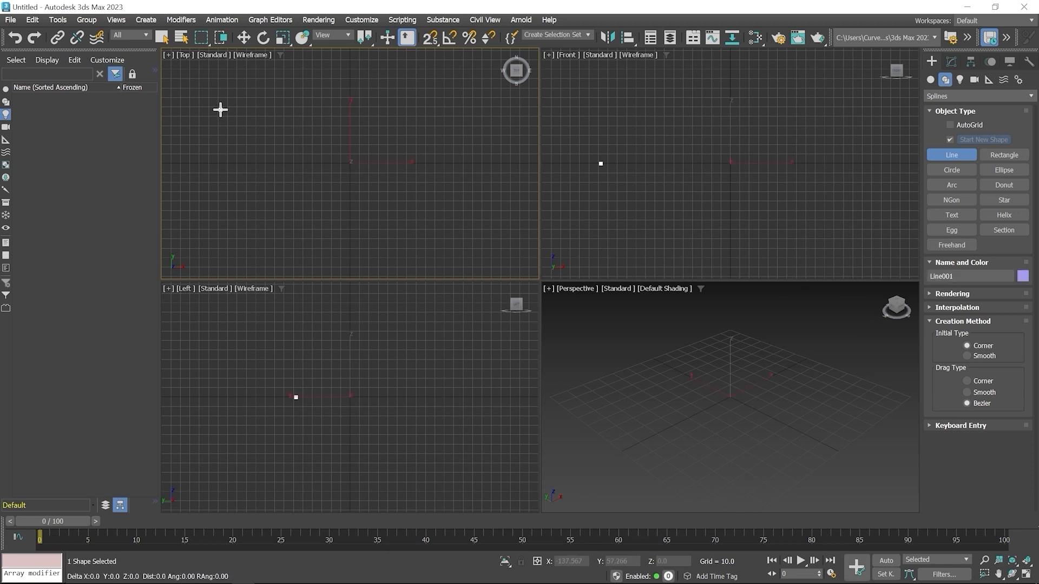
pyautogui.click(281, 106)
pyautogui.click(291, 134)
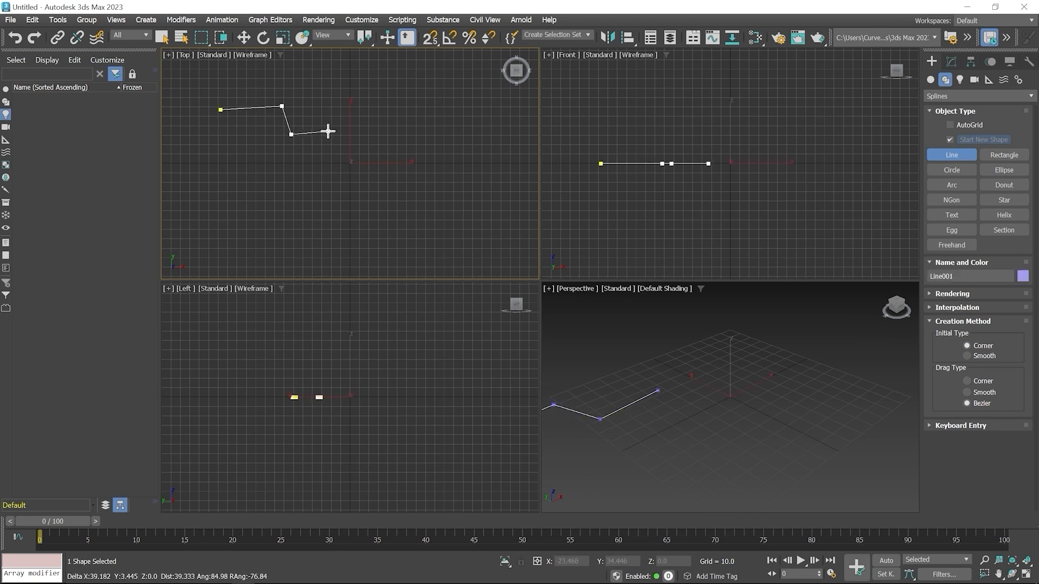
pyautogui.click(337, 129)
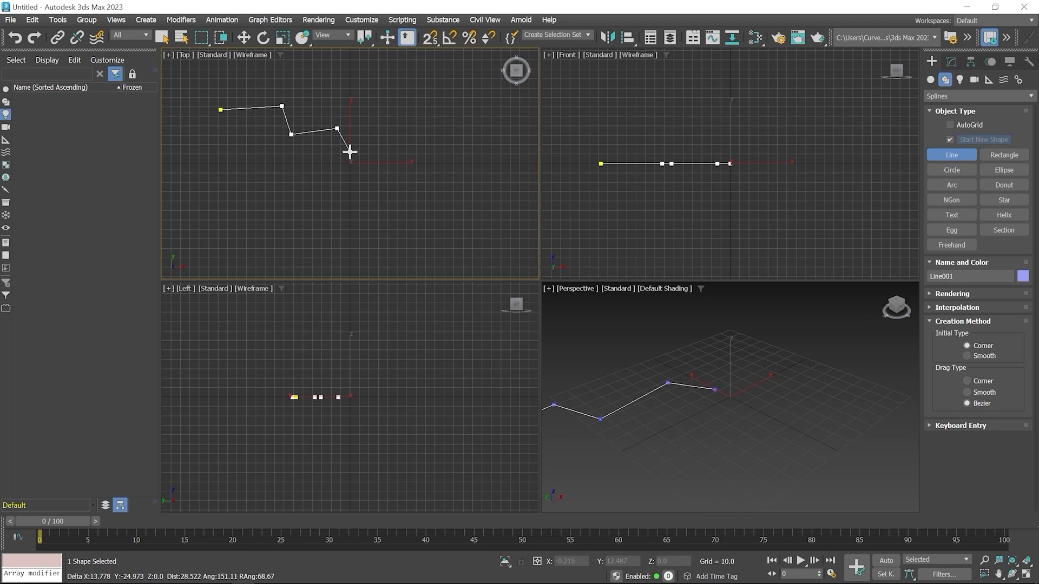
pyautogui.click(350, 152)
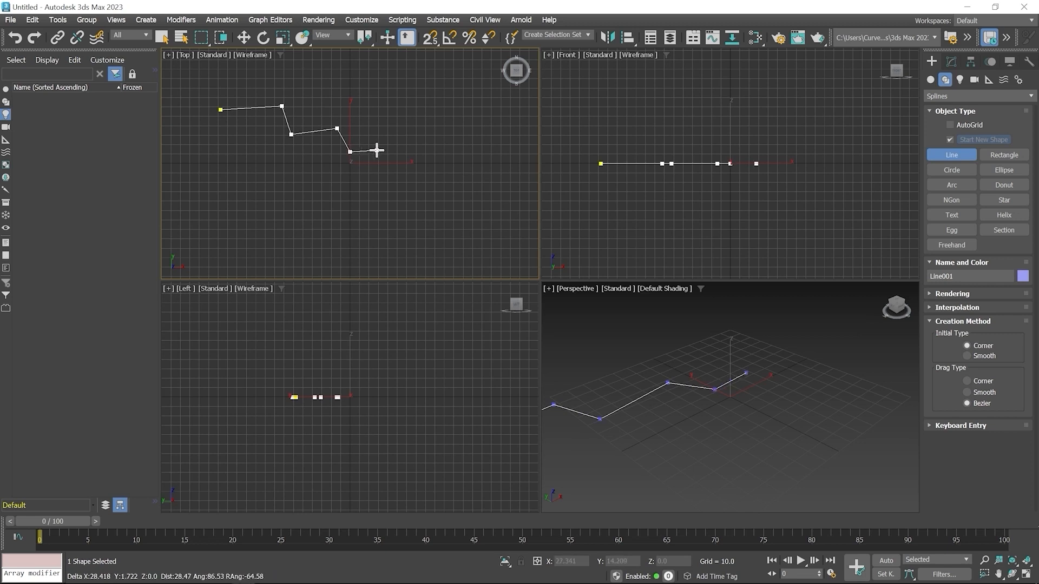
pyautogui.click(386, 147)
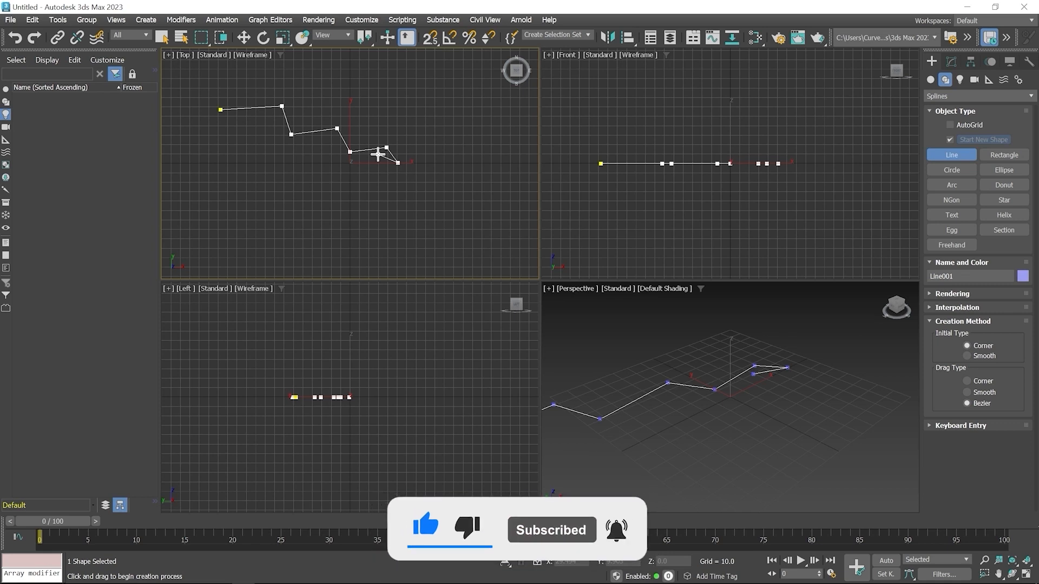
# Remove the last two points of the zigzag line, add two new corner points further along, and end the line.
pyautogui.press('BackSpace')
pyautogui.press('BackSpace')
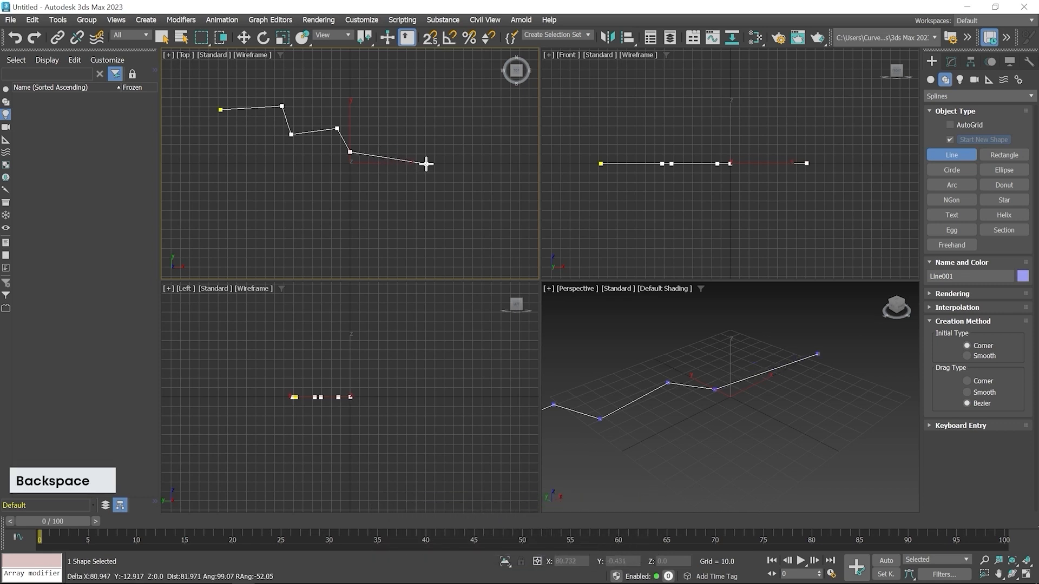
pyautogui.click(395, 133)
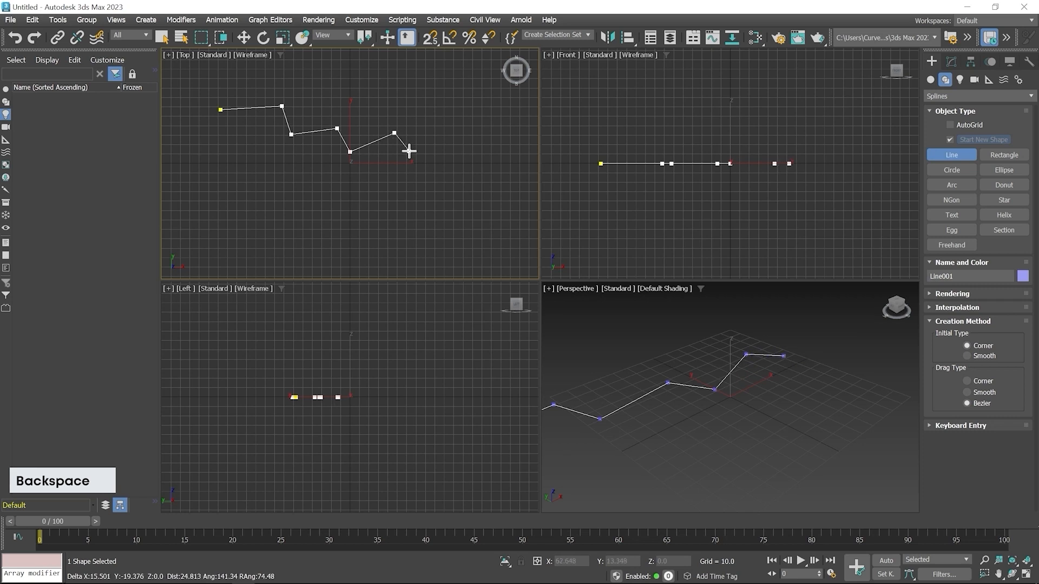
pyautogui.click(408, 151)
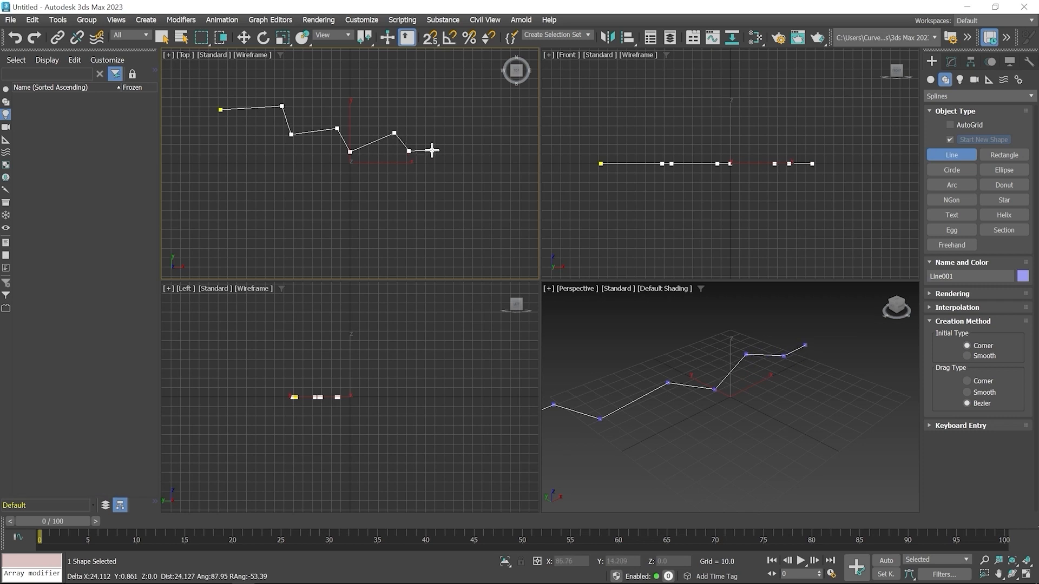
pyautogui.rightClick(438, 143)
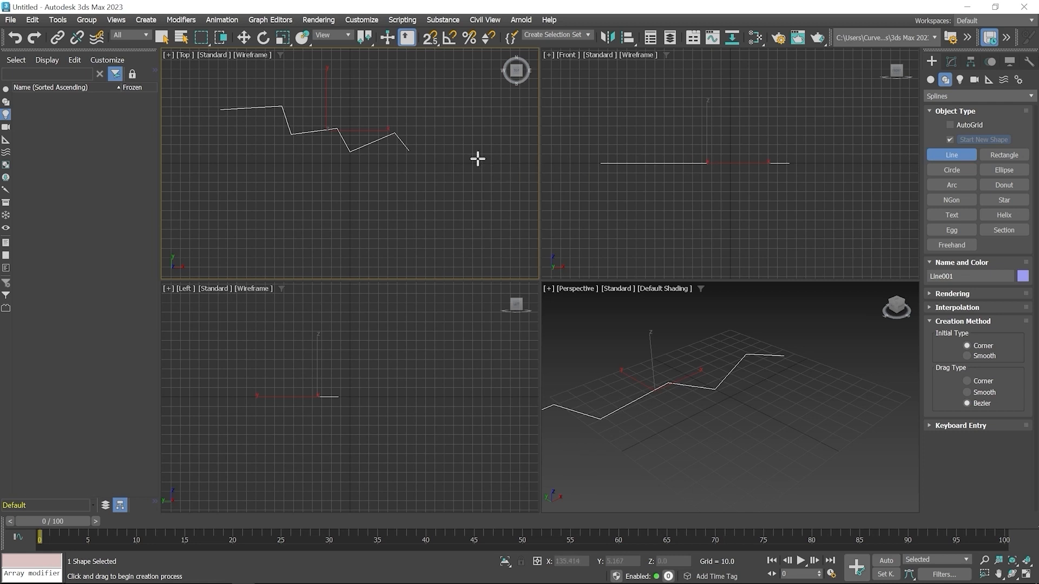
pyautogui.rightClick(449, 147)
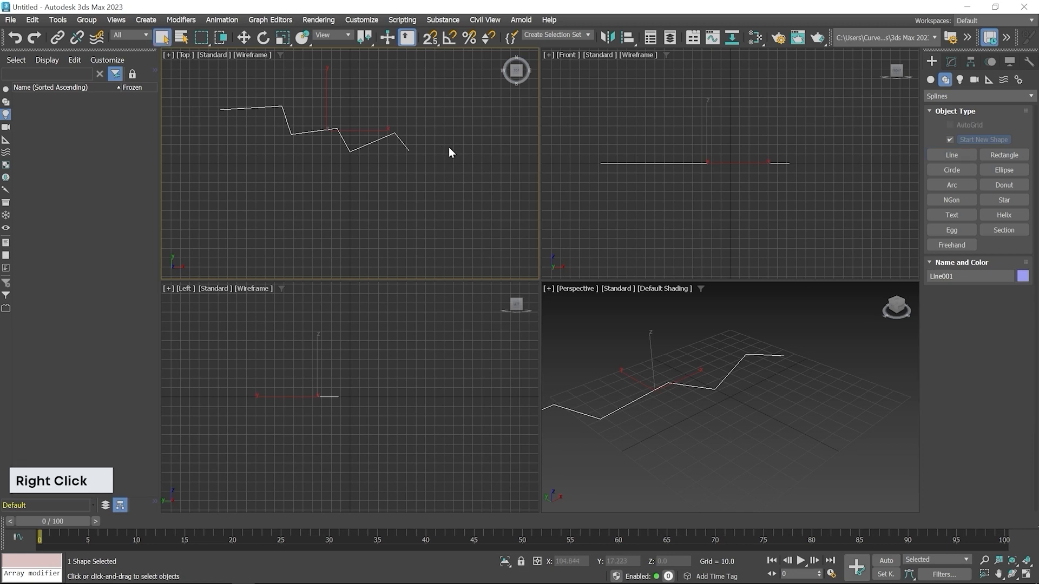
# Set the Line initial type to Smooth and draw a six-point wavy line below the zigzag in the Top viewport.
pyautogui.click(937, 155)
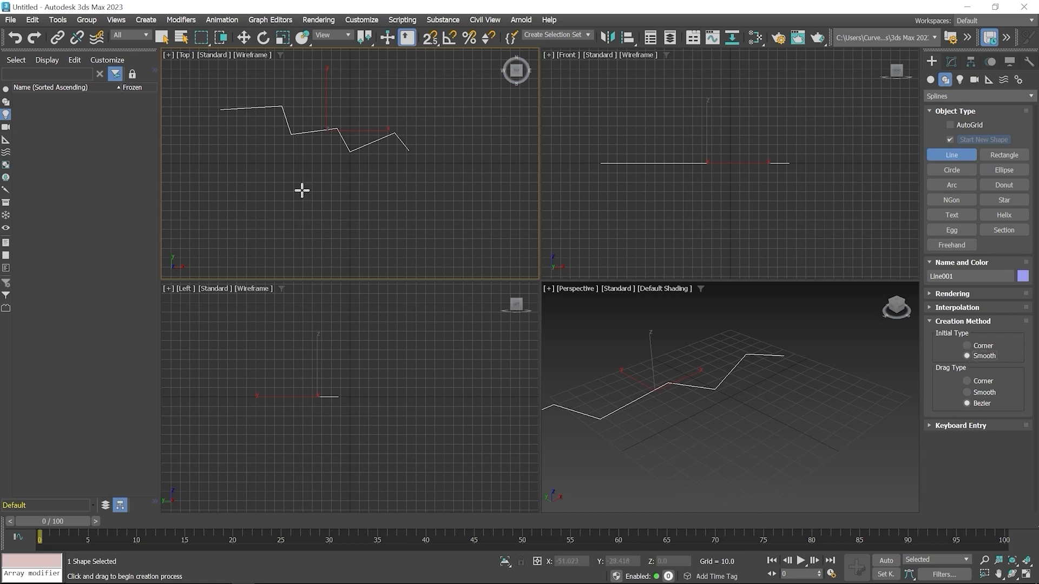
pyautogui.click(218, 152)
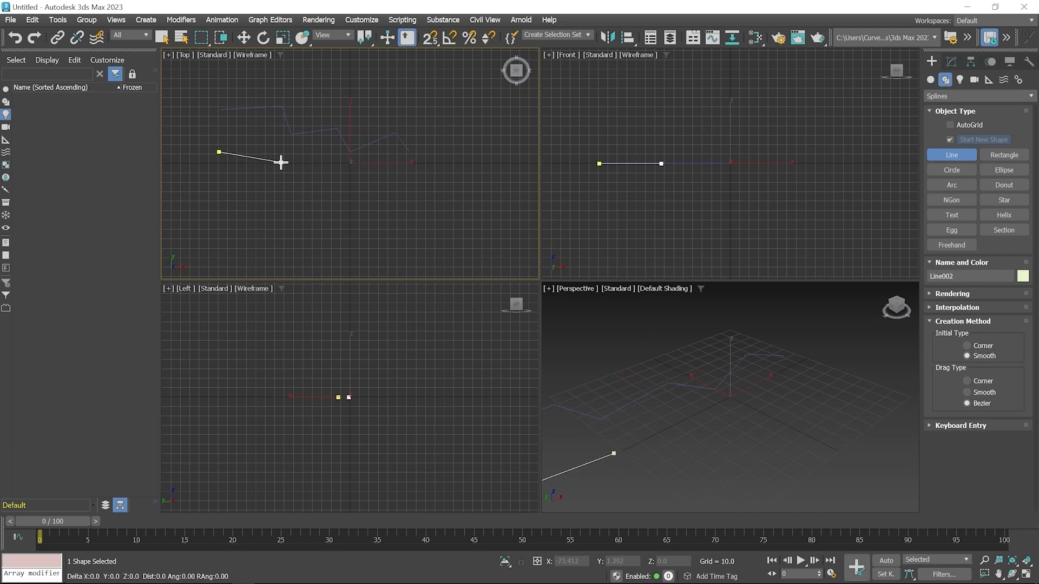
pyautogui.moveTo(280, 162); pyautogui.dragTo(424, 224)
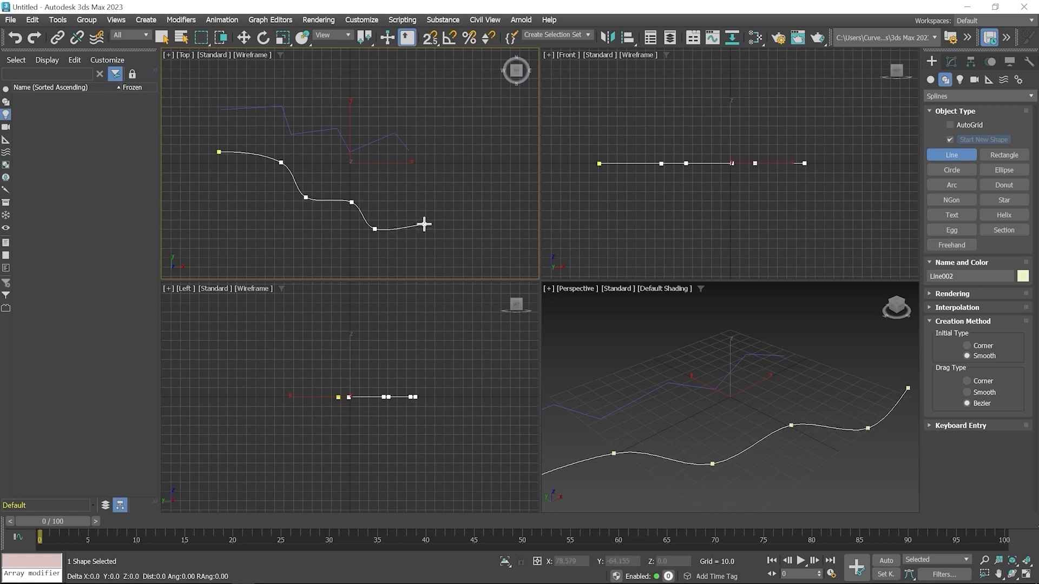
pyautogui.rightClick(431, 210)
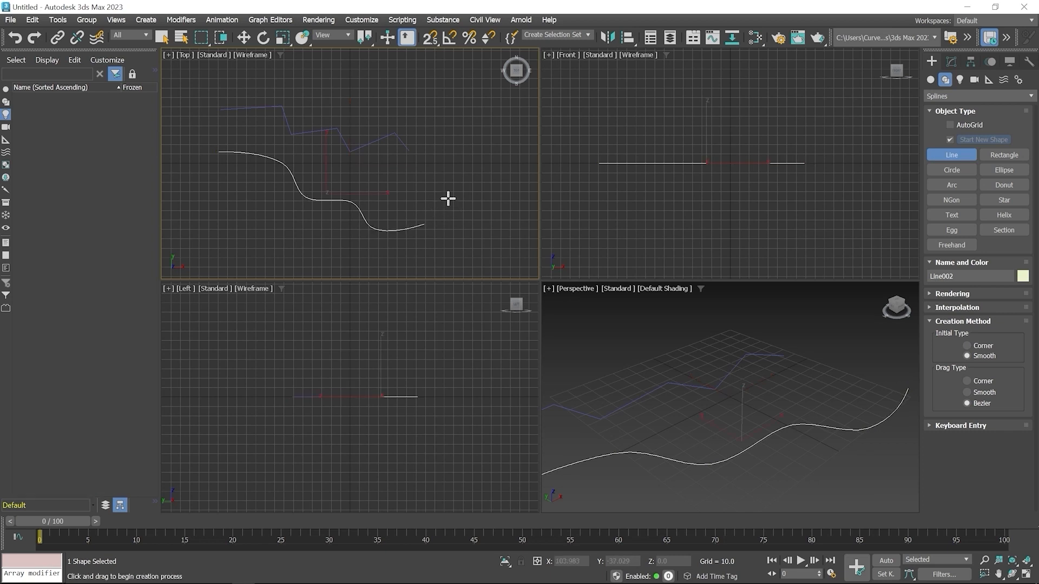
pyautogui.rightClick(448, 199)
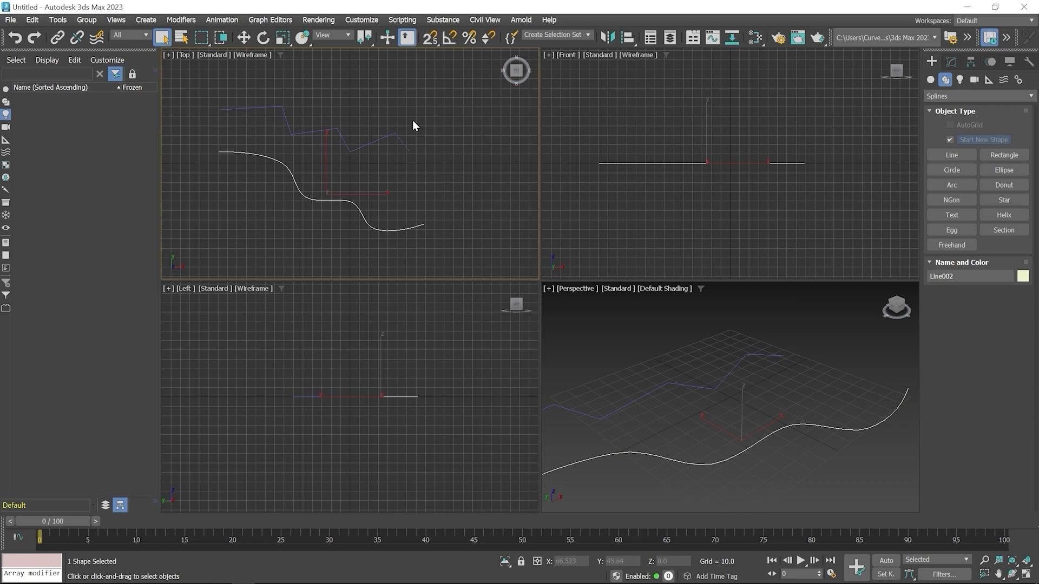
# Delete both the zigzag line and the wavy line.
pyautogui.moveTo(407, 102); pyautogui.dragTo(272, 221)
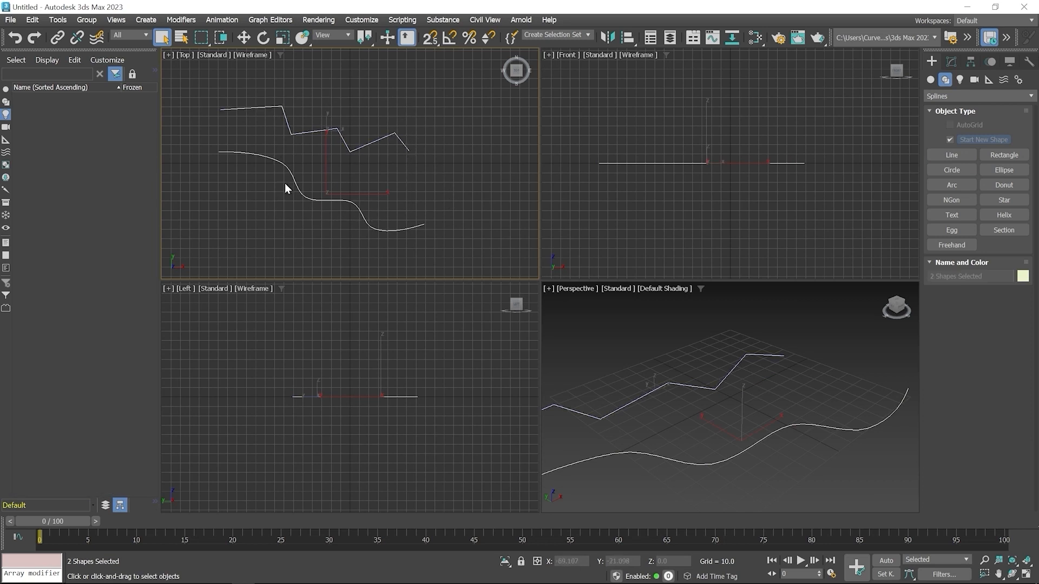
pyautogui.press('Delete')
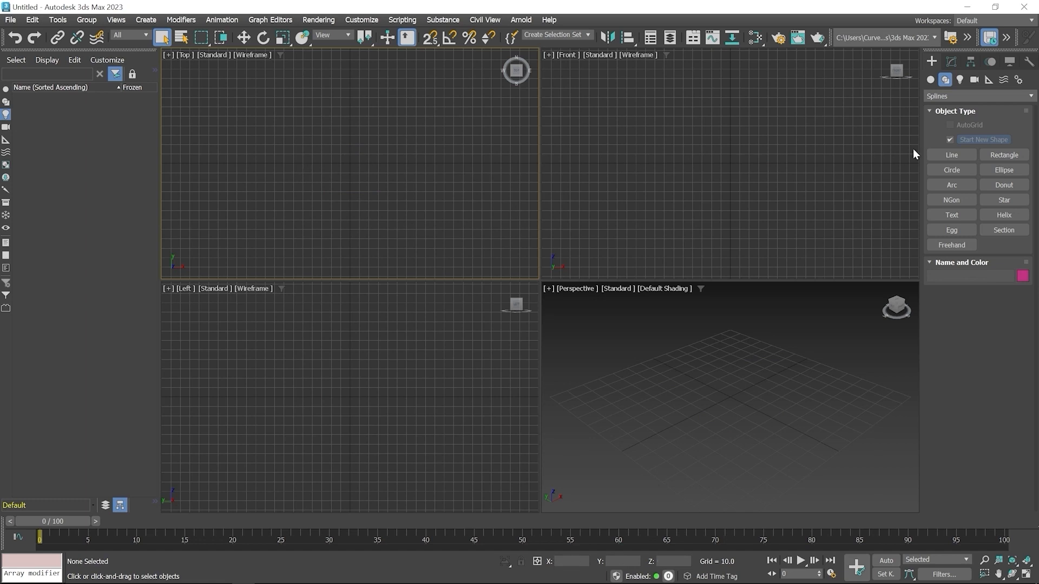
# Draw a four-point line in the Top viewport with the Line drag type set to Corner, and delete the finished line.
pyautogui.click(940, 152)
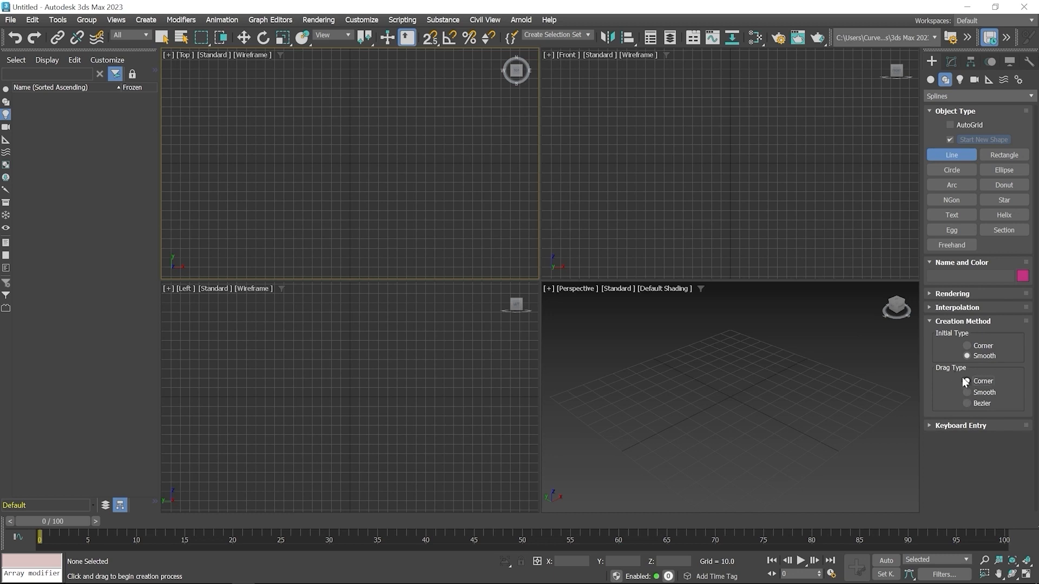
pyautogui.click(226, 118)
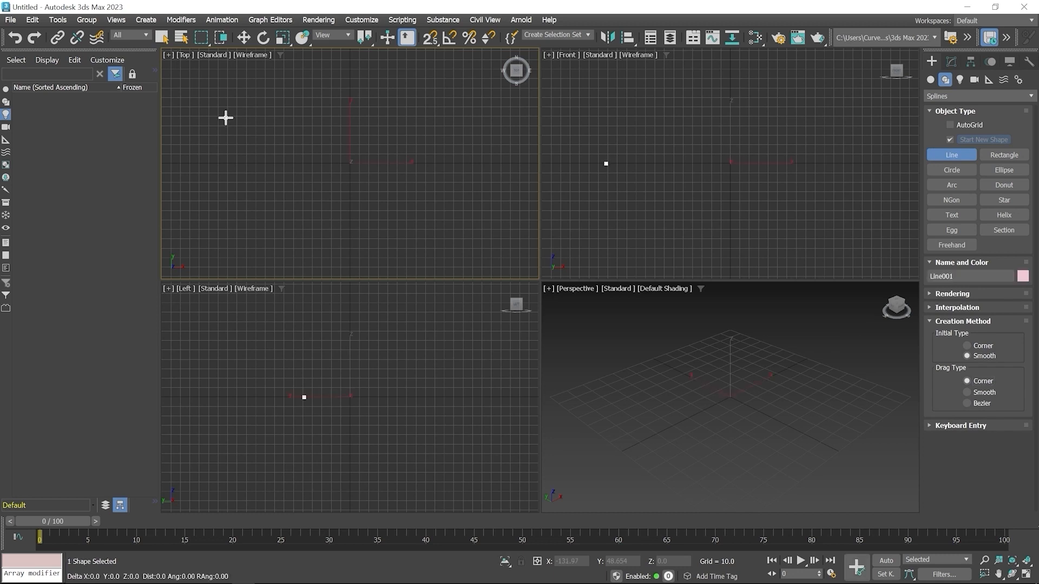
pyautogui.click(290, 162)
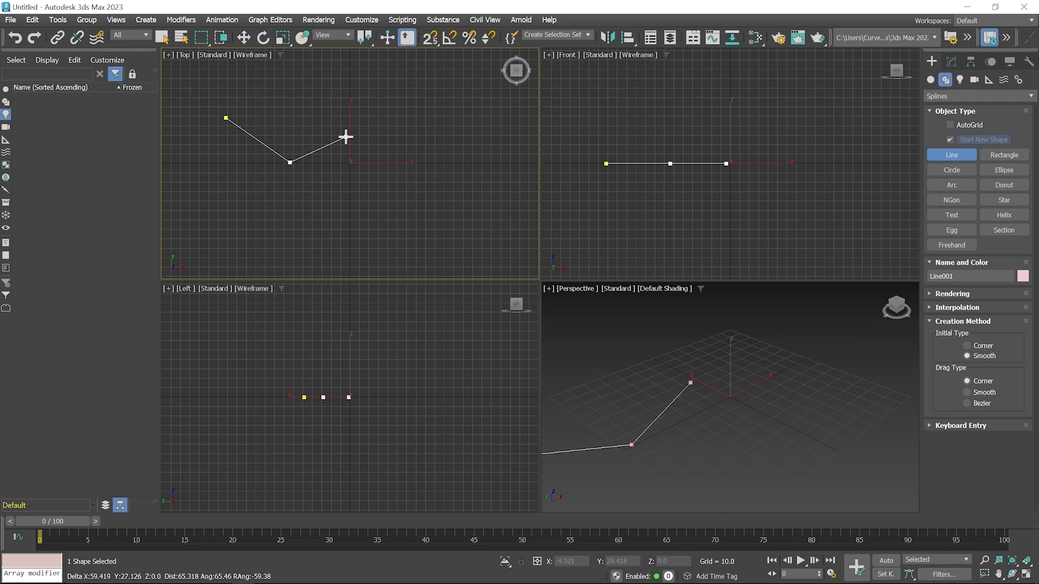
pyautogui.click(346, 137)
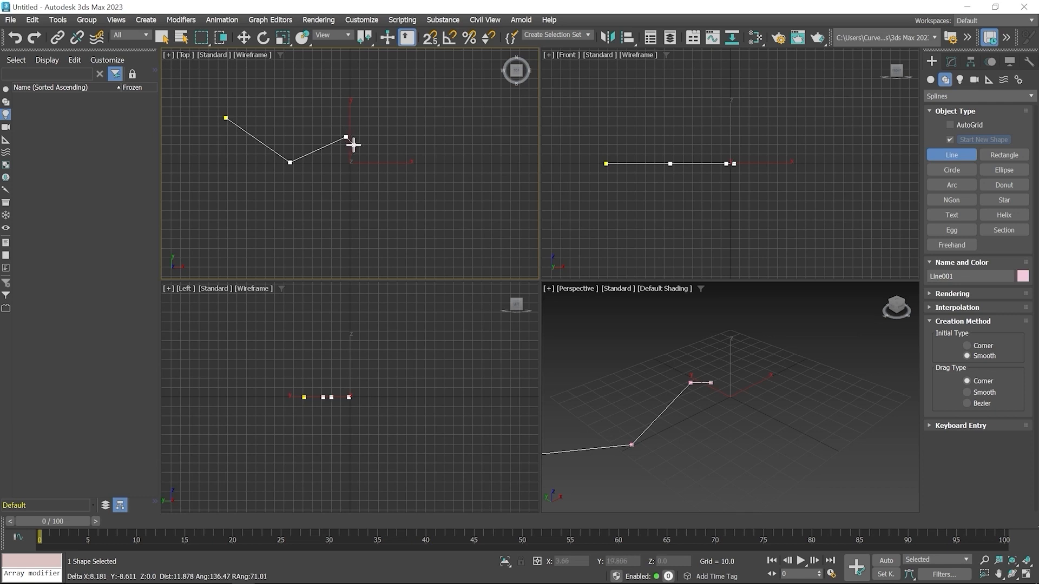
pyautogui.click(375, 167)
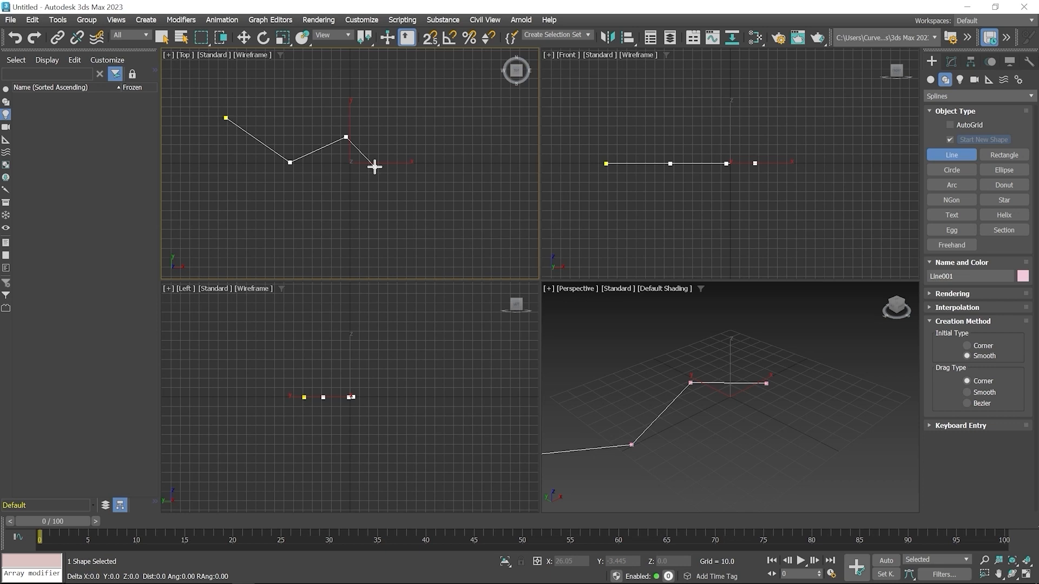
pyautogui.rightClick(374, 167)
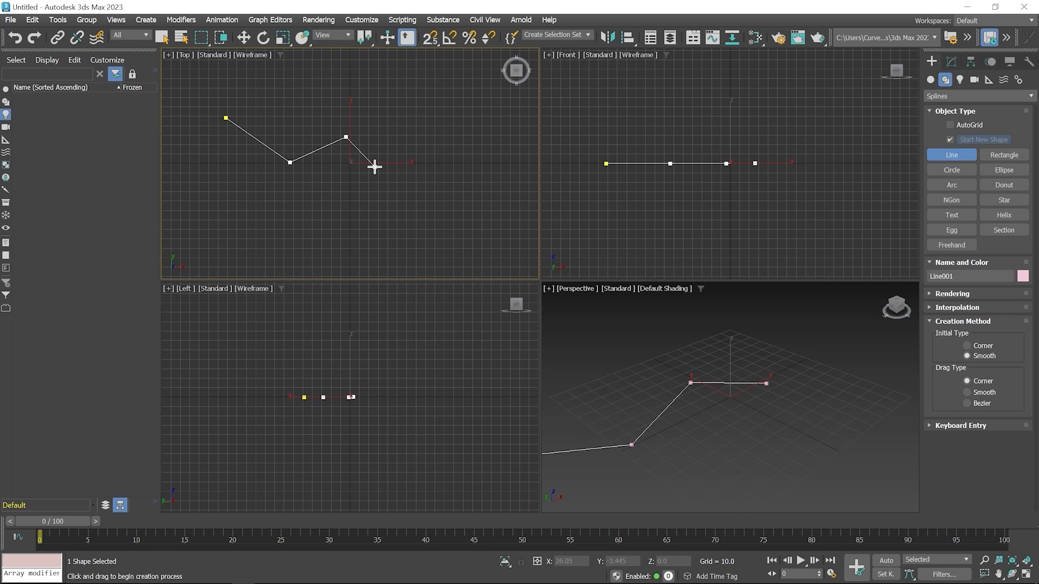
pyautogui.rightClick(374, 167)
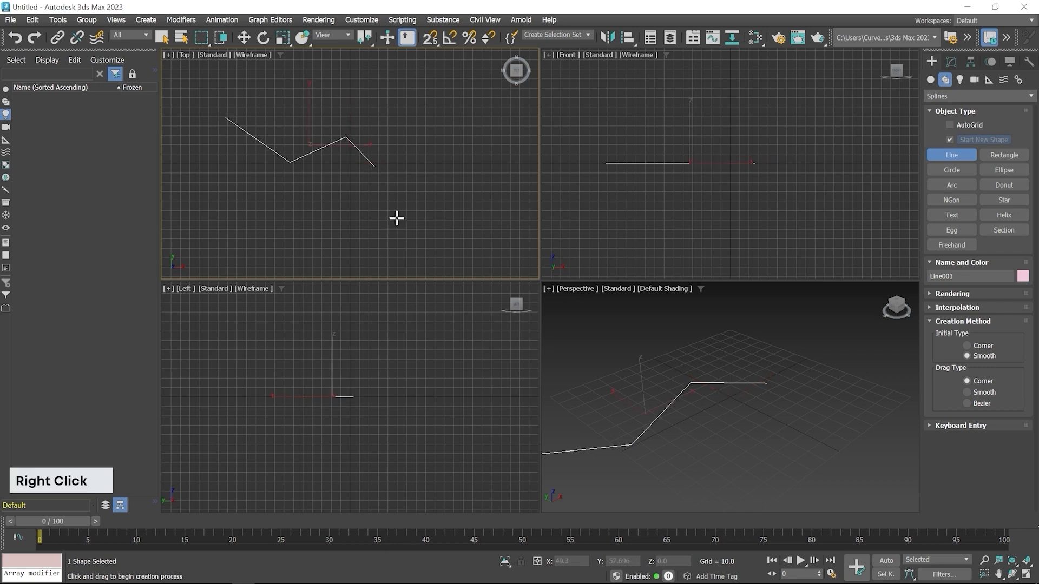
pyautogui.press('Delete')
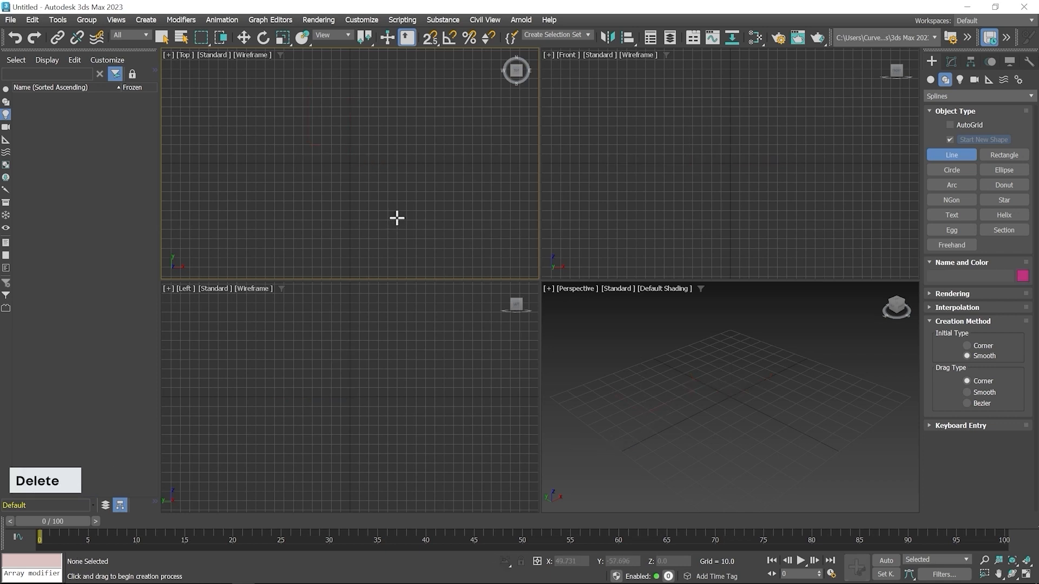
# Set the Line drag type to Smooth and draw a five-point curved line across the upper part of the Top viewport.
pyautogui.click(967, 392)
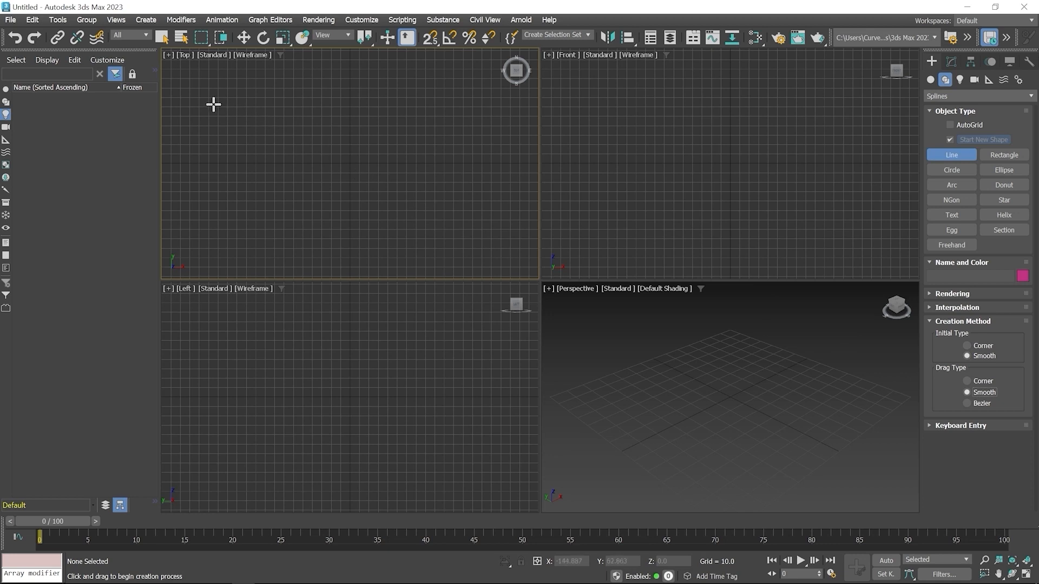
pyautogui.click(214, 105)
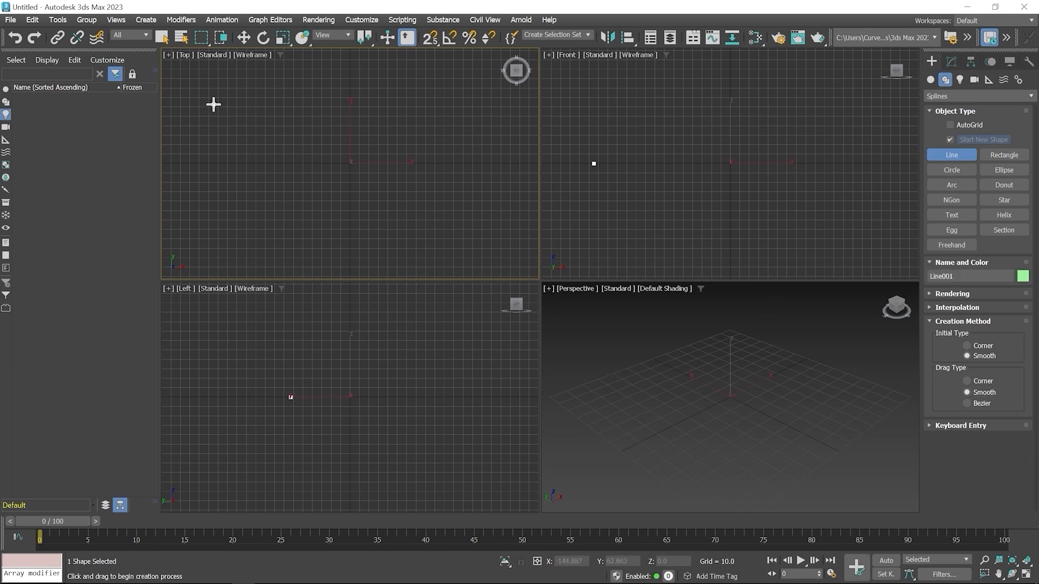
pyautogui.click(282, 135)
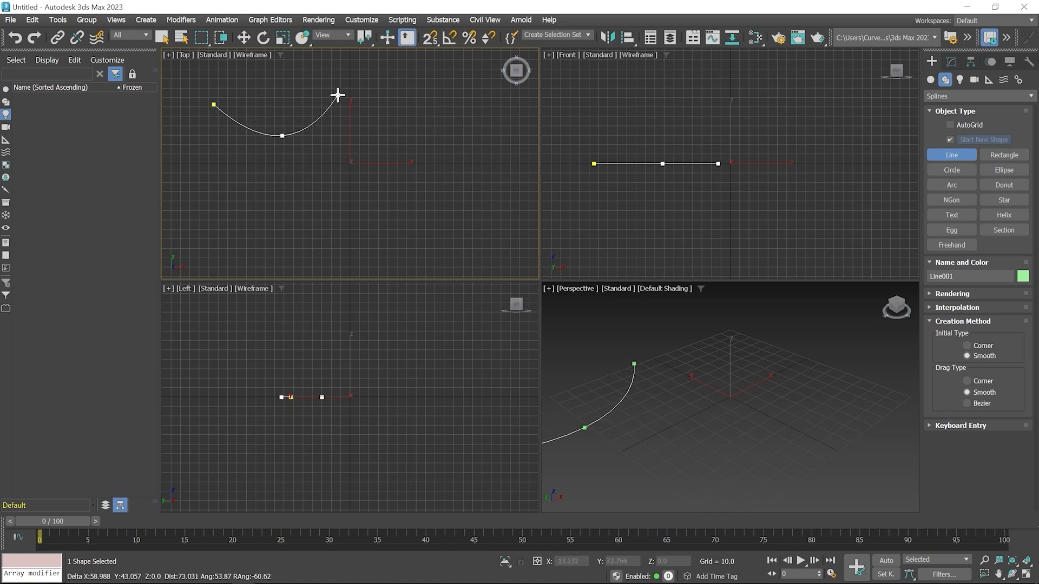
pyautogui.click(279, 181)
pyautogui.rightClick(278, 180)
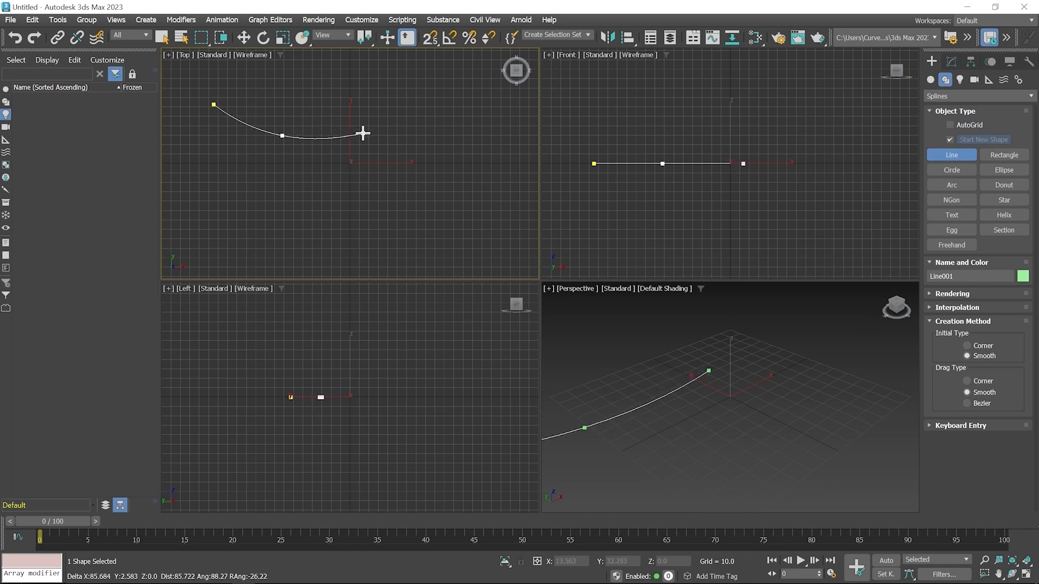
pyautogui.click(363, 133)
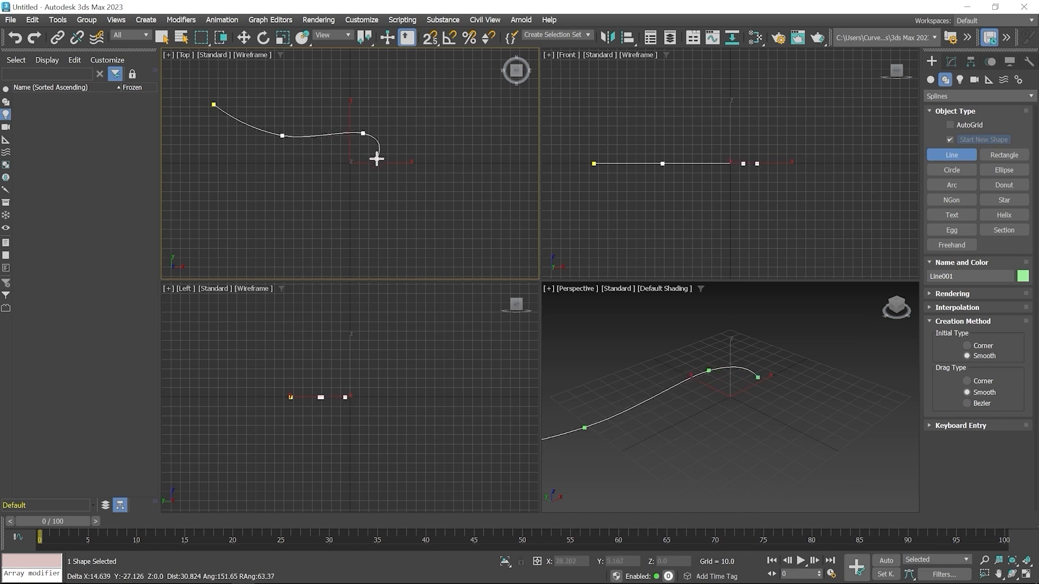
pyautogui.click(386, 189)
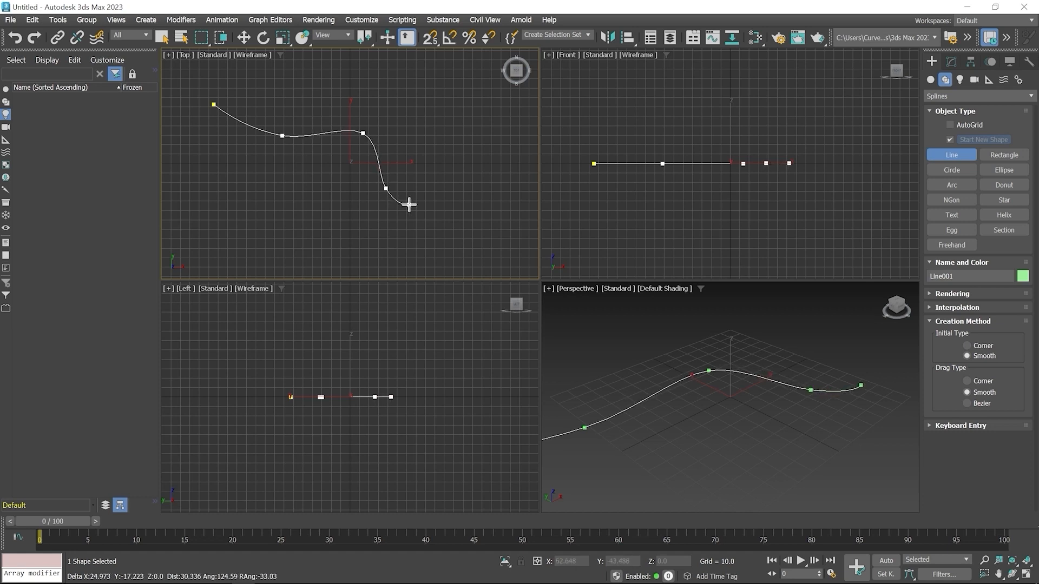
pyautogui.click(449, 203)
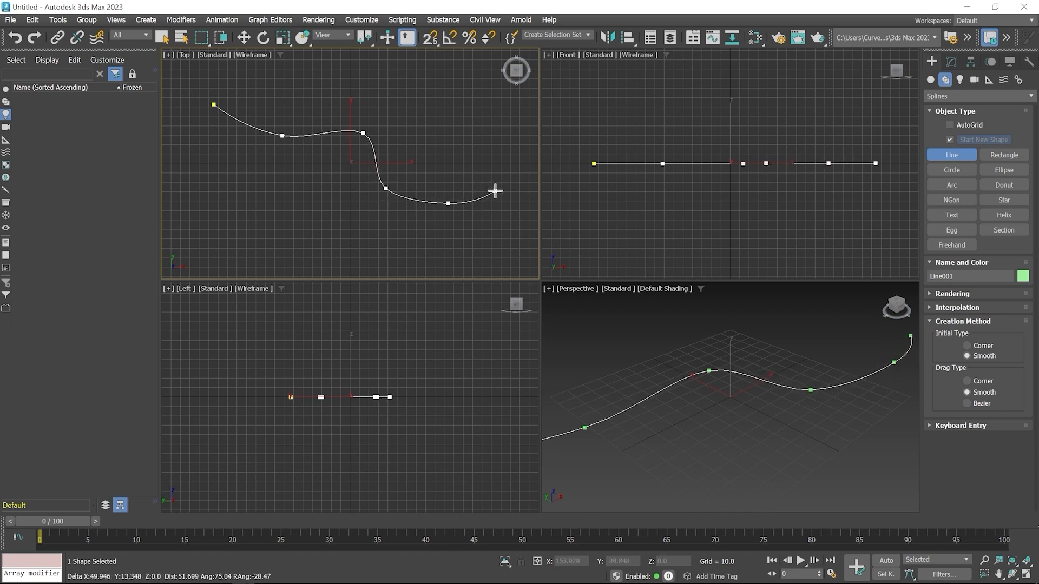
pyautogui.rightClick(491, 131)
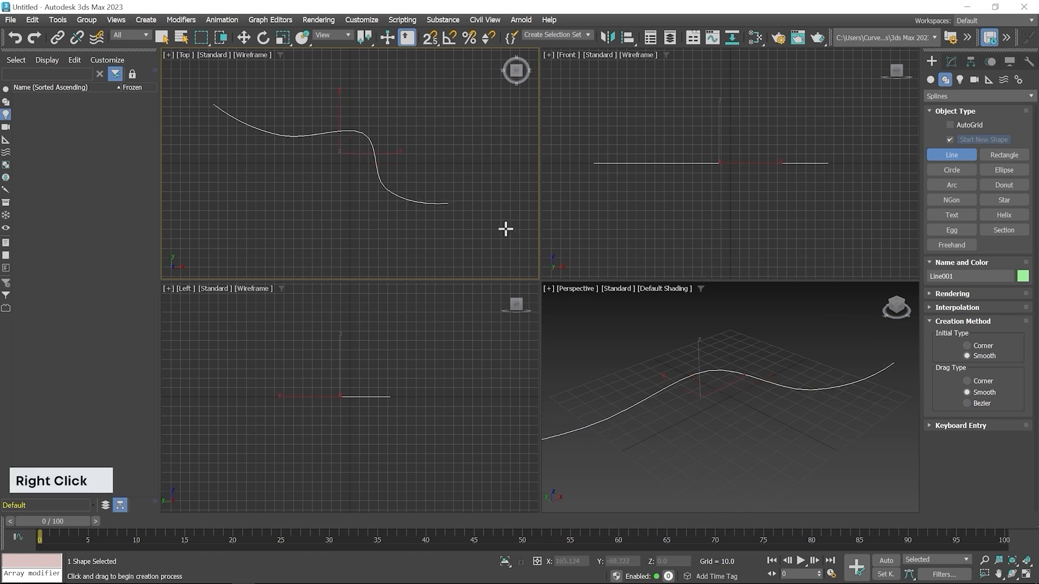
# Set the Line drag type to Bezier, draw a five-point curved line below the first one in the Top viewport, and exit the Line tool.
pyautogui.click(976, 404)
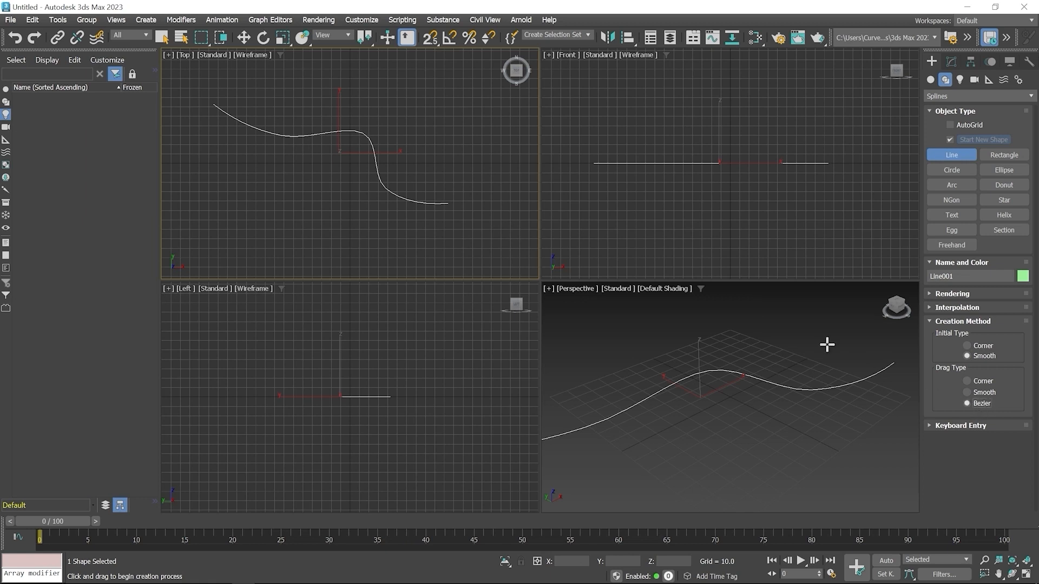
pyautogui.click(194, 161)
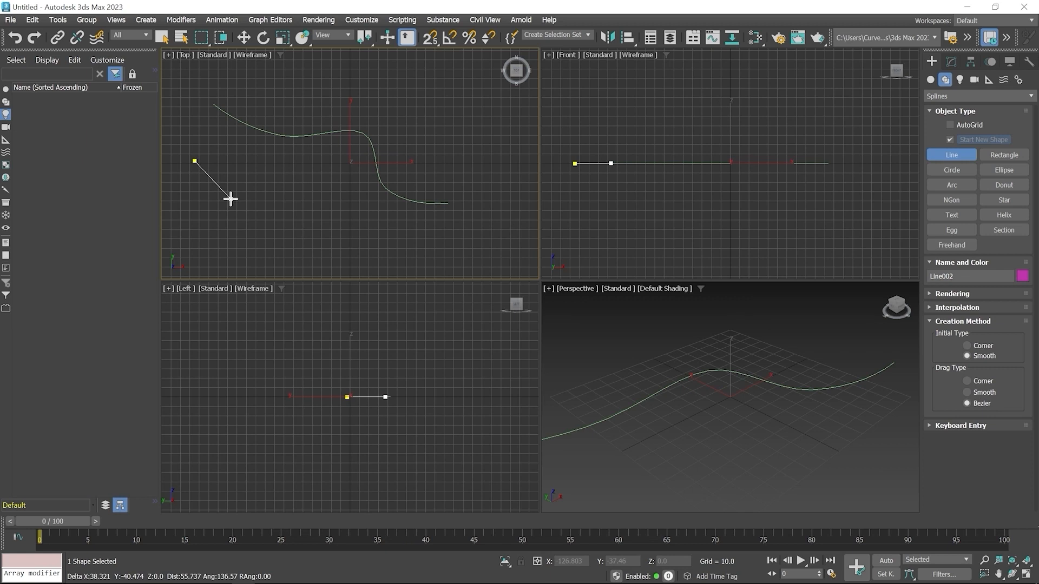
pyautogui.moveTo(231, 200); pyautogui.dragTo(302, 239)
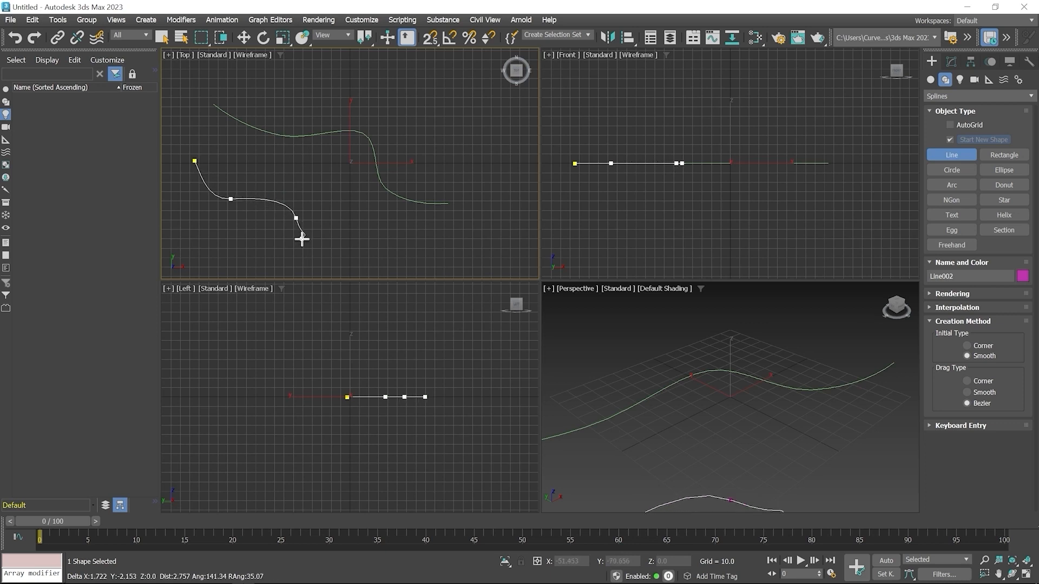
pyautogui.moveTo(374, 246); pyautogui.dragTo(410, 239)
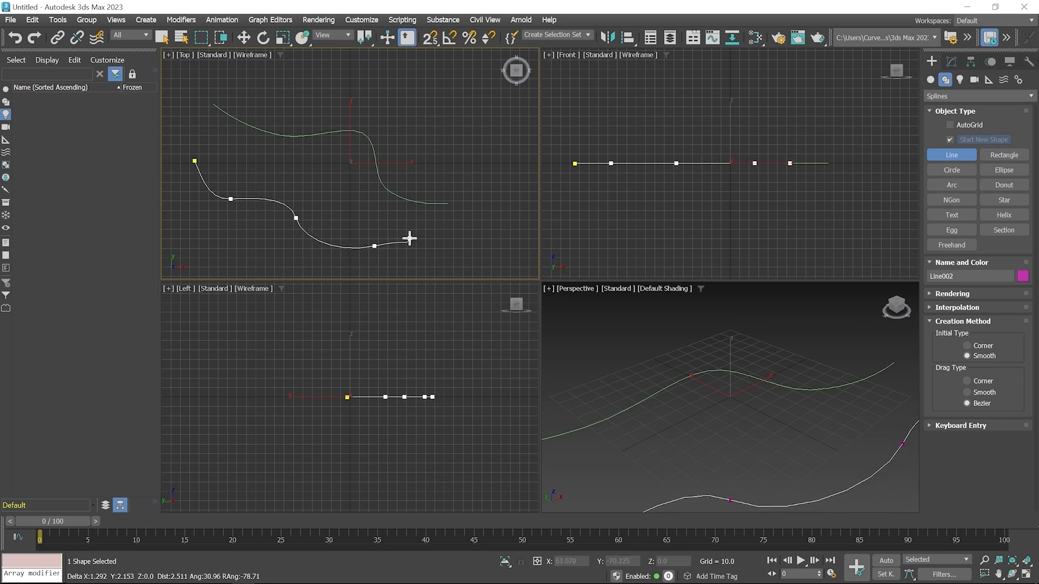
pyautogui.moveTo(467, 255); pyautogui.dragTo(471, 267)
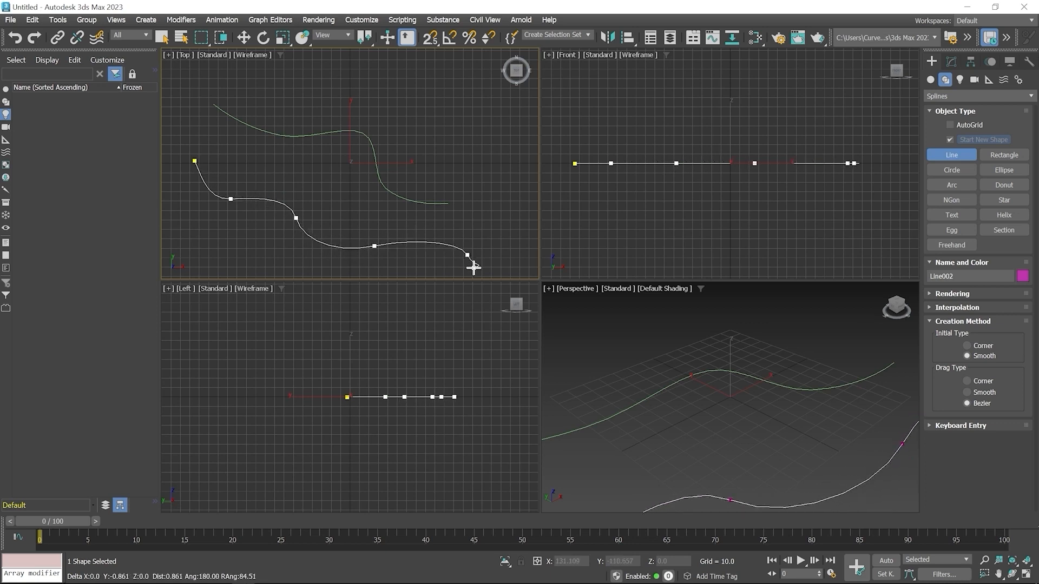
pyautogui.rightClick(494, 236)
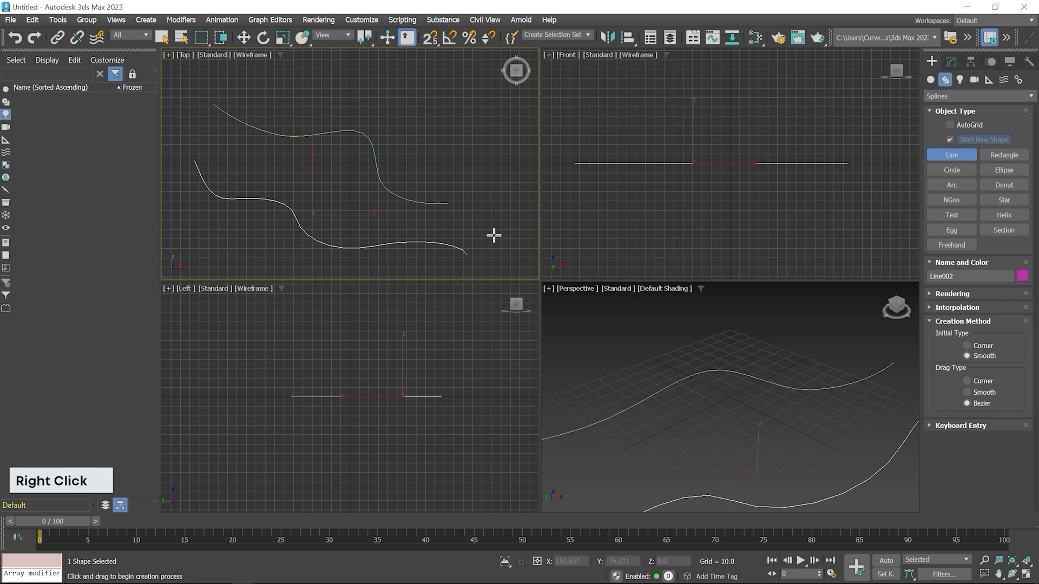
pyautogui.rightClick(474, 199)
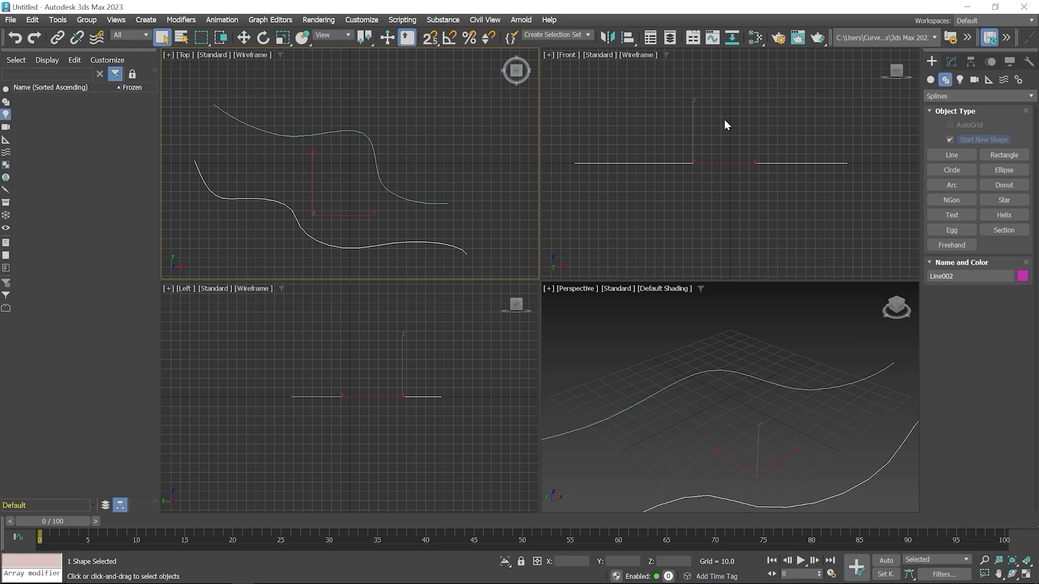
# Open the lower line for modification and switch twice through its Vertex, Segment and Spline sub-object levels.
pyautogui.click(951, 62)
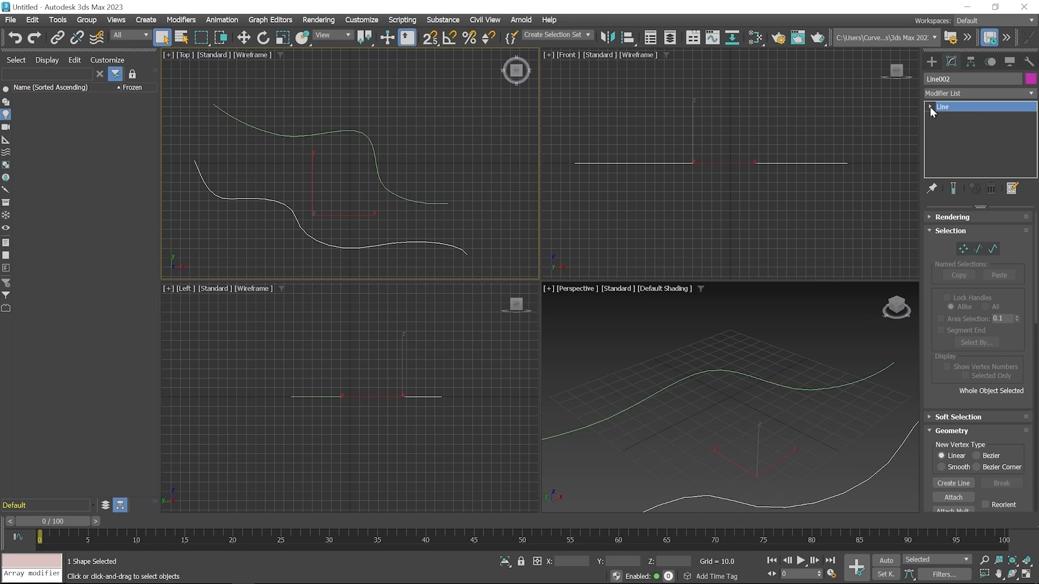
pyautogui.click(931, 107)
pyautogui.click(947, 118)
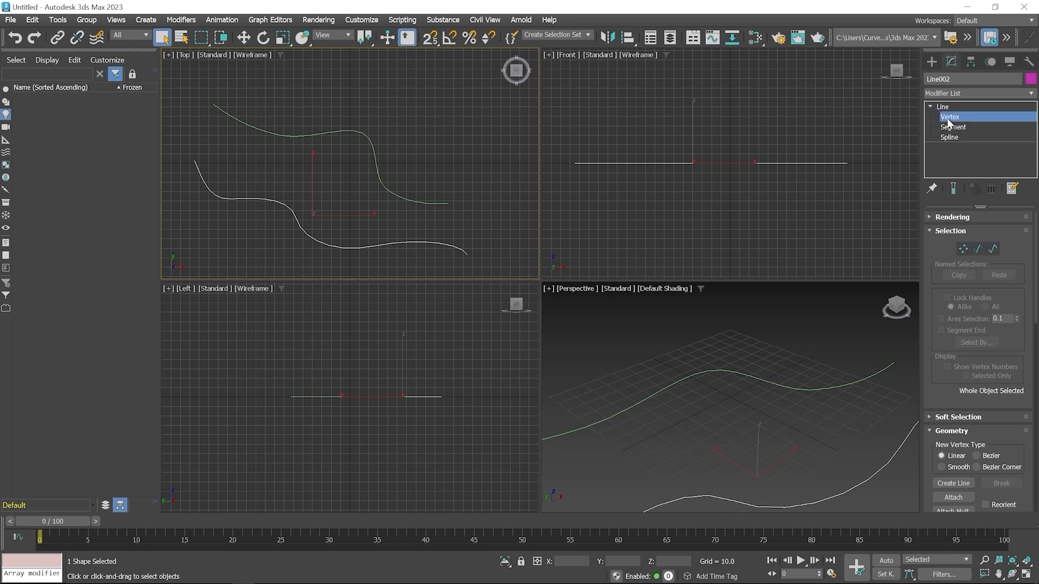
pyautogui.click(981, 250)
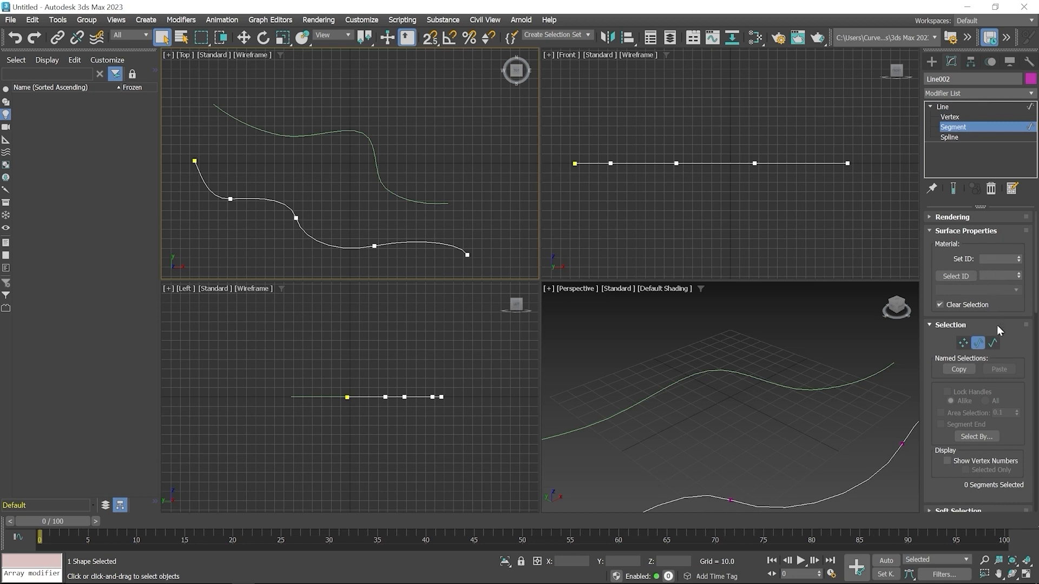
pyautogui.click(995, 345)
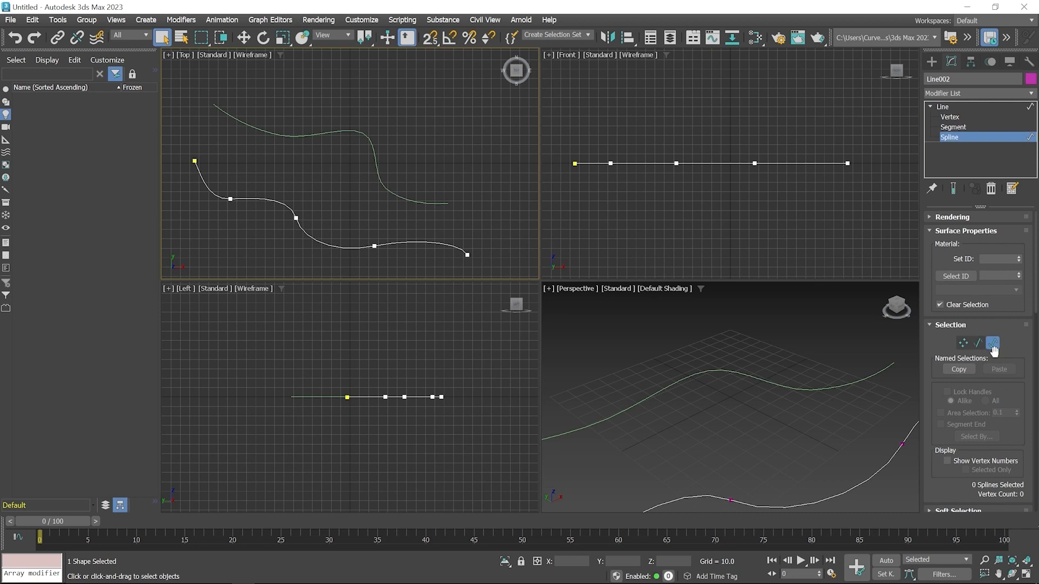
pyautogui.press('1')
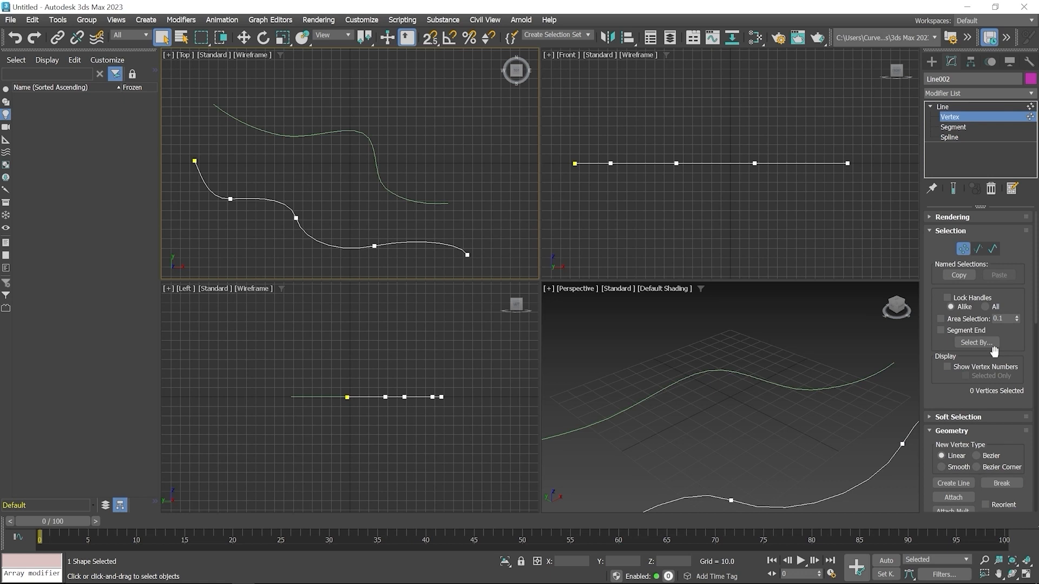
pyautogui.press('2')
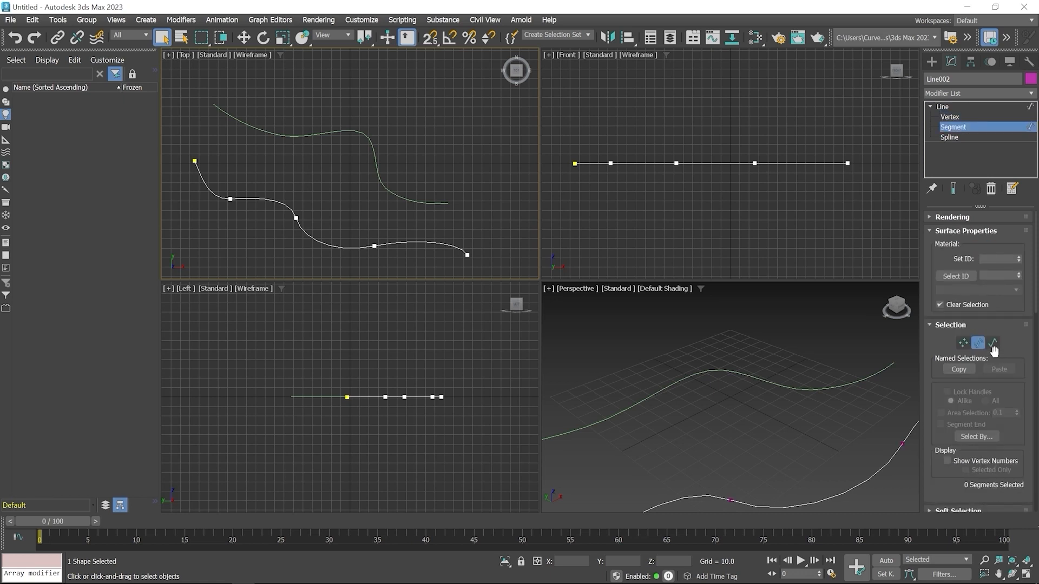
pyautogui.press('3')
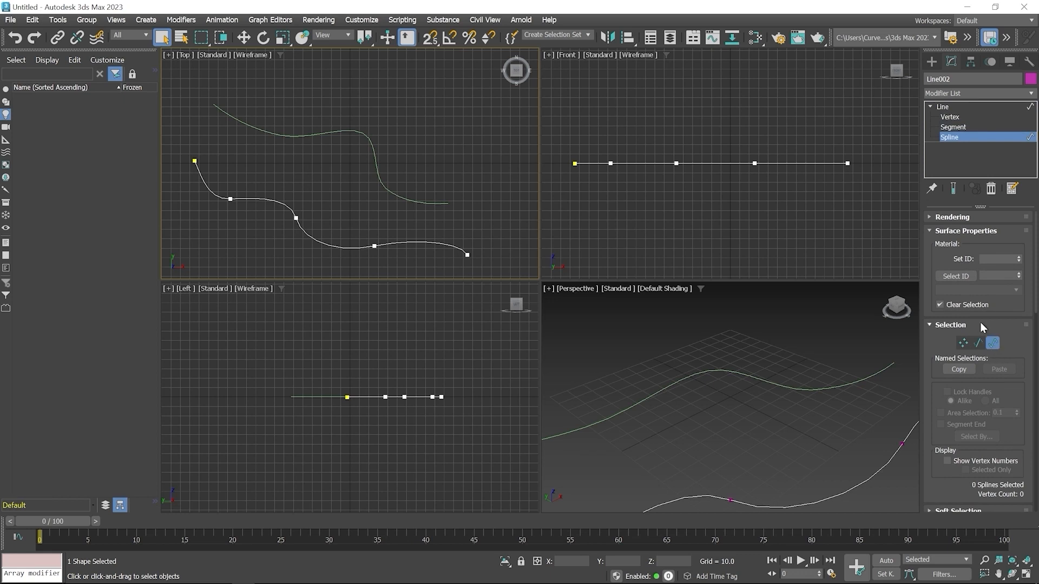
# At Vertex level, move the lower line's second vertex to about X -135.9, Y -37.1 and tilt its Bezier handles.
pyautogui.click(952, 117)
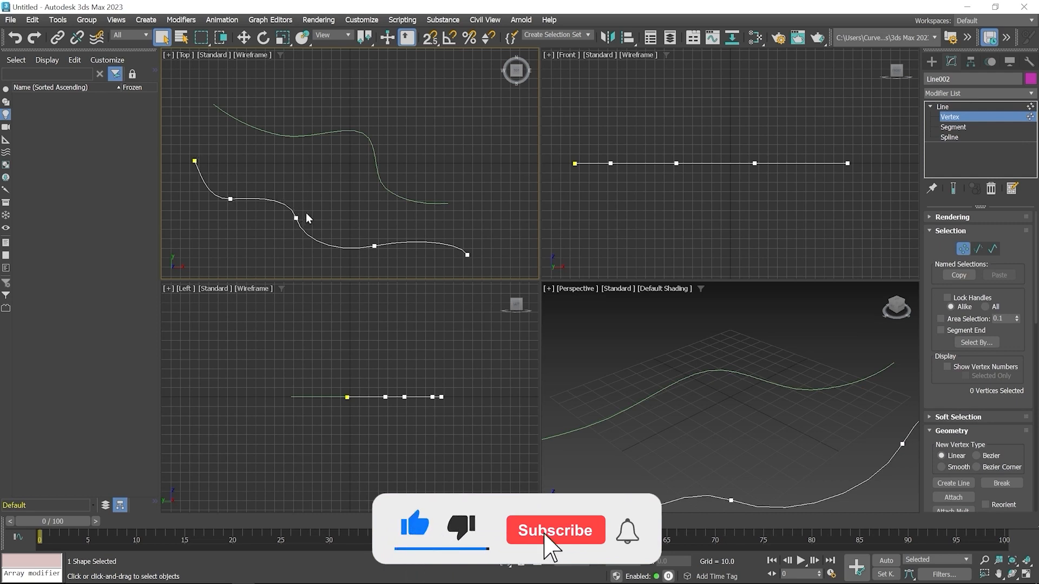
pyautogui.moveTo(242, 183); pyautogui.dragTo(221, 210)
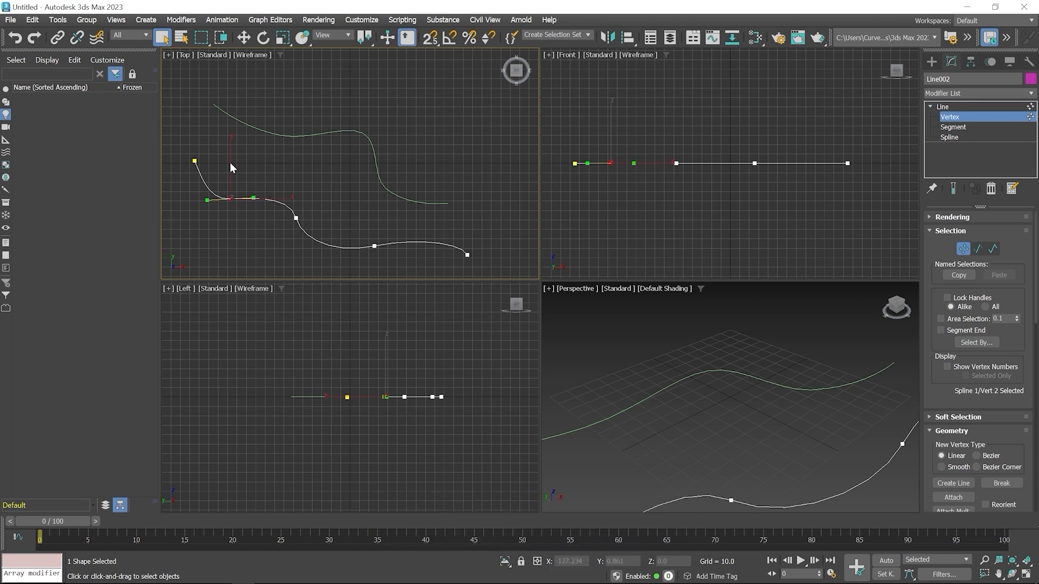
pyautogui.click(243, 37)
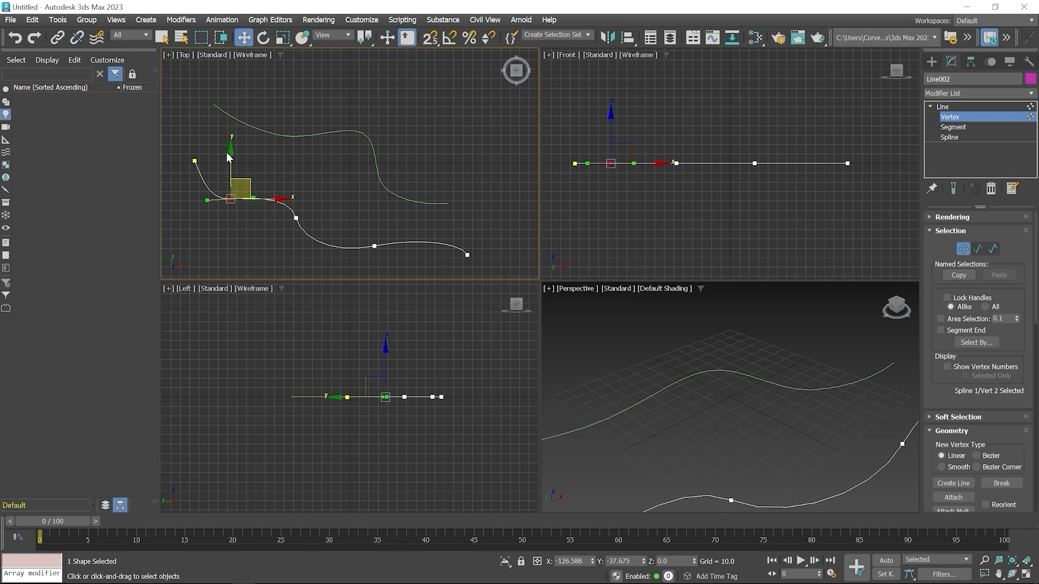
pyautogui.moveTo(232, 155); pyautogui.dragTo(227, 171)
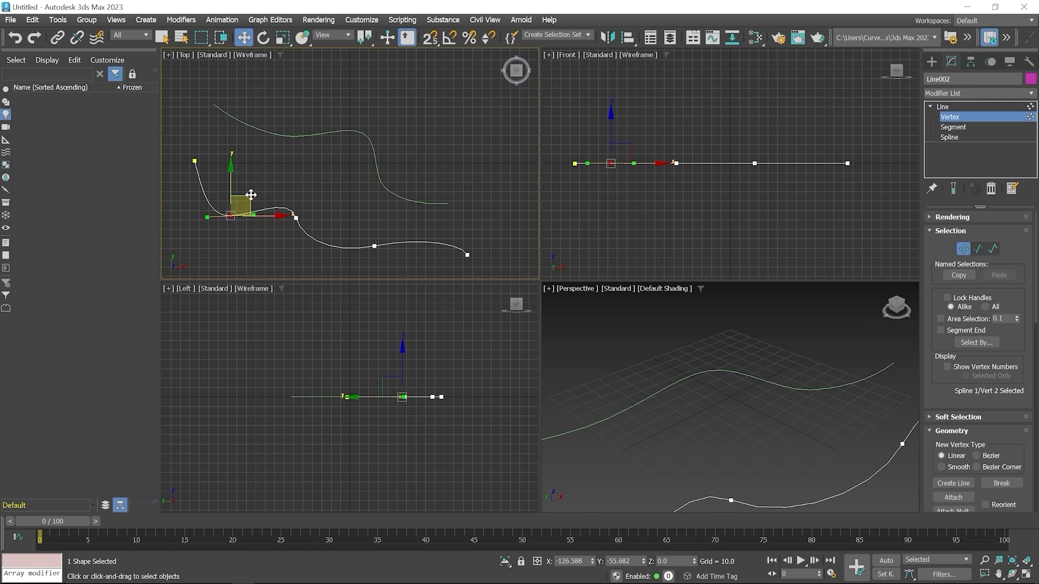
pyautogui.moveTo(250, 195); pyautogui.dragTo(239, 176)
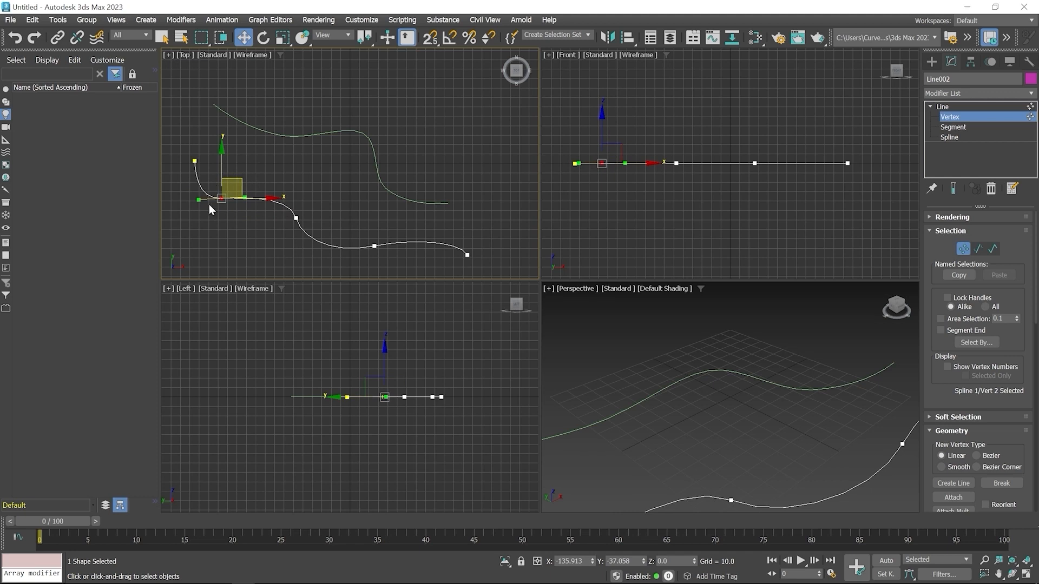
pyautogui.moveTo(199, 202)
pyautogui.mouseDown()
pyautogui.moveTo(197, 222)
pyautogui.moveTo(199, 192)
pyautogui.moveTo(201, 214)
pyautogui.mouseUp()
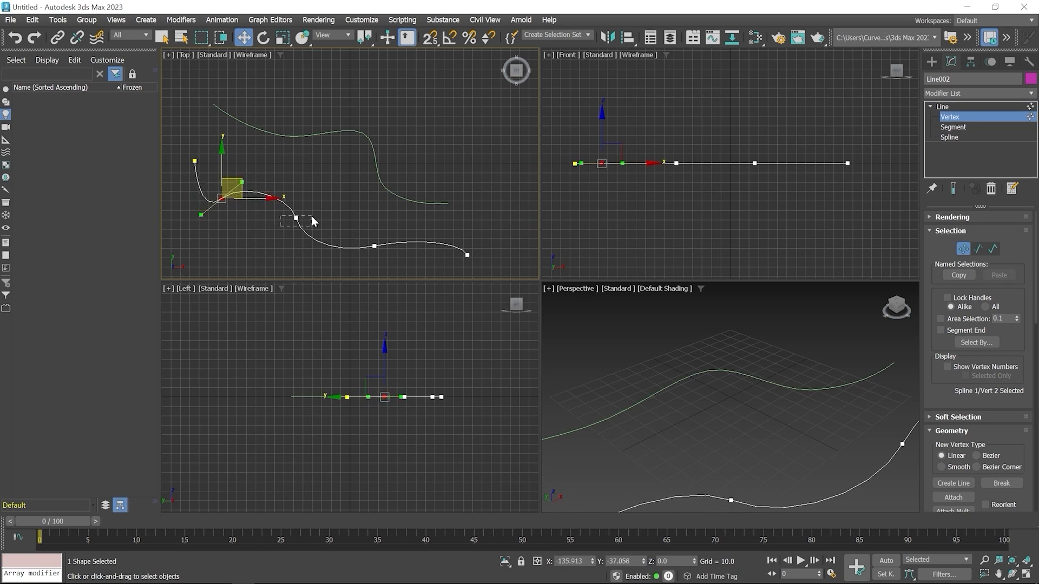
# Adjust the Bezier handle of the lower line's third vertex and move the vertex to about X -51.6, Y -51.3.
pyautogui.click(296, 218)
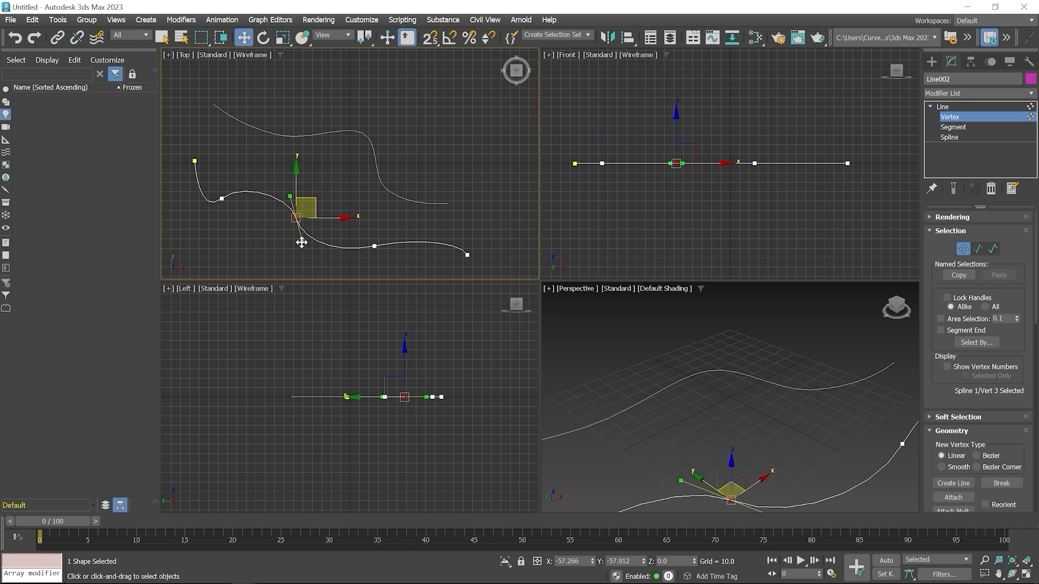
pyautogui.moveTo(302, 243)
pyautogui.mouseDown()
pyautogui.moveTo(286, 242)
pyautogui.moveTo(318, 249)
pyautogui.moveTo(287, 244)
pyautogui.moveTo(300, 244)
pyautogui.moveTo(301, 260)
pyautogui.moveTo(300, 242)
pyautogui.mouseUp()
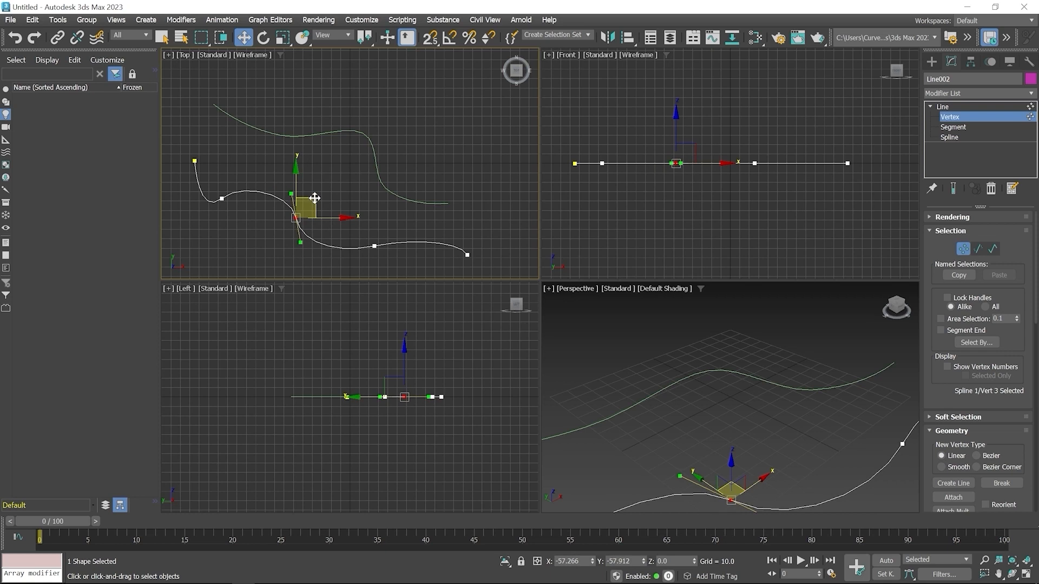
pyautogui.moveTo(314, 198)
pyautogui.mouseDown()
pyautogui.moveTo(339, 174)
pyautogui.moveTo(320, 193)
pyautogui.moveTo(325, 186)
pyautogui.mouseUp()
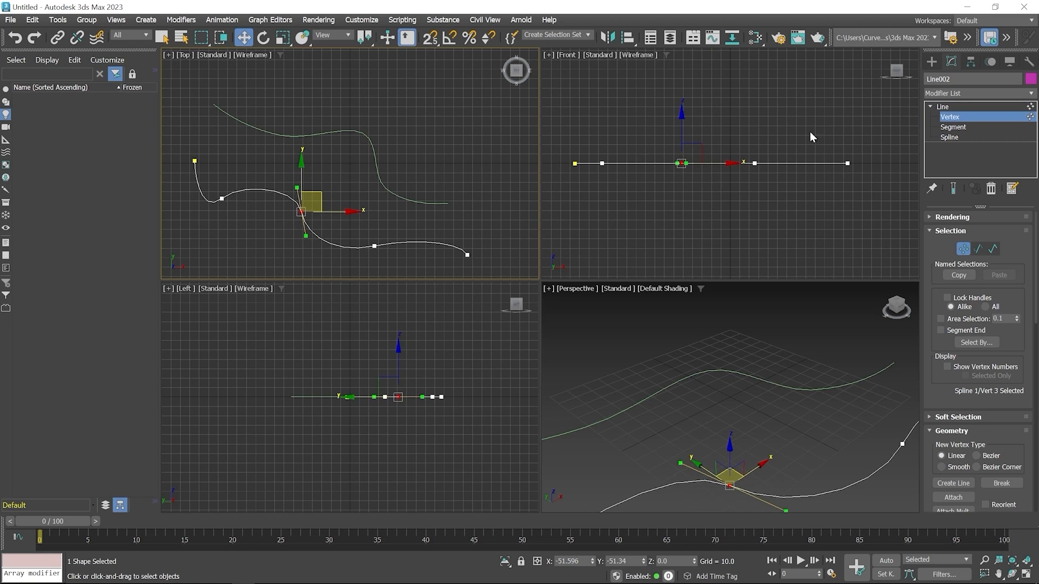
# Leave the lower line's Vertex level, switch to the upper green line, and select its second vertex at Vertex level.
pyautogui.click(942, 107)
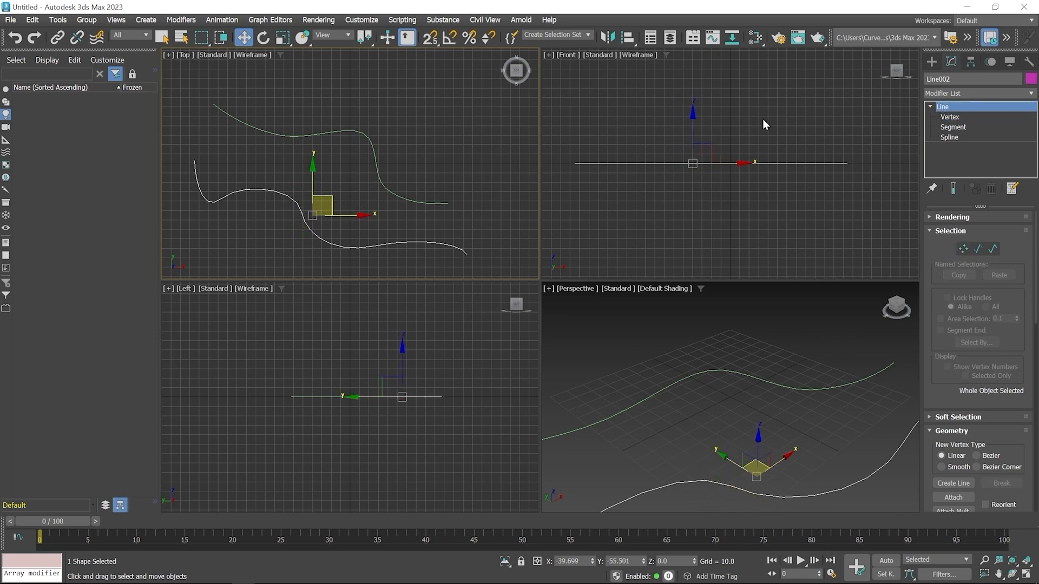
pyautogui.click(373, 157)
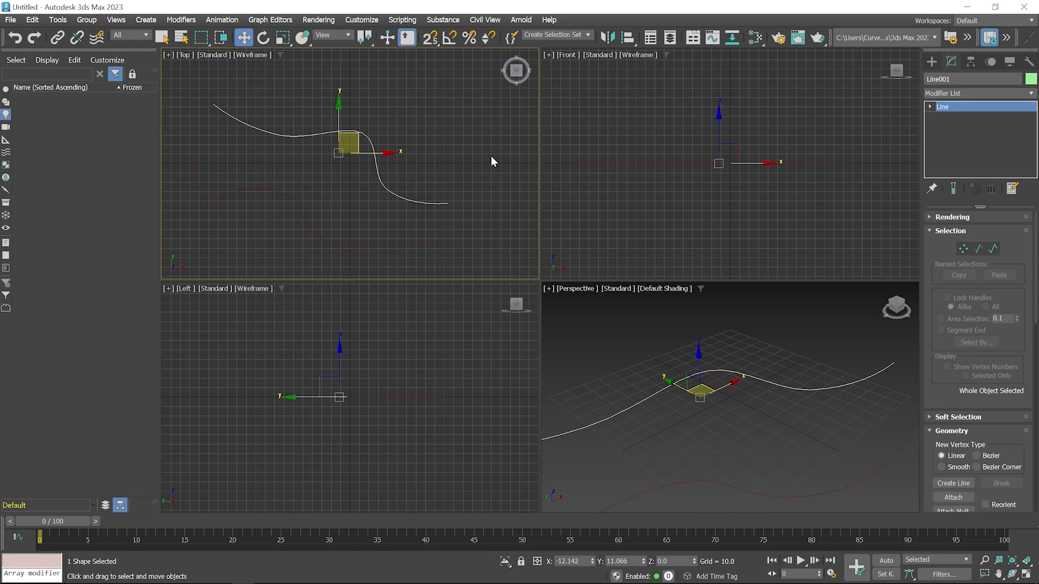
pyautogui.click(930, 107)
pyautogui.click(952, 119)
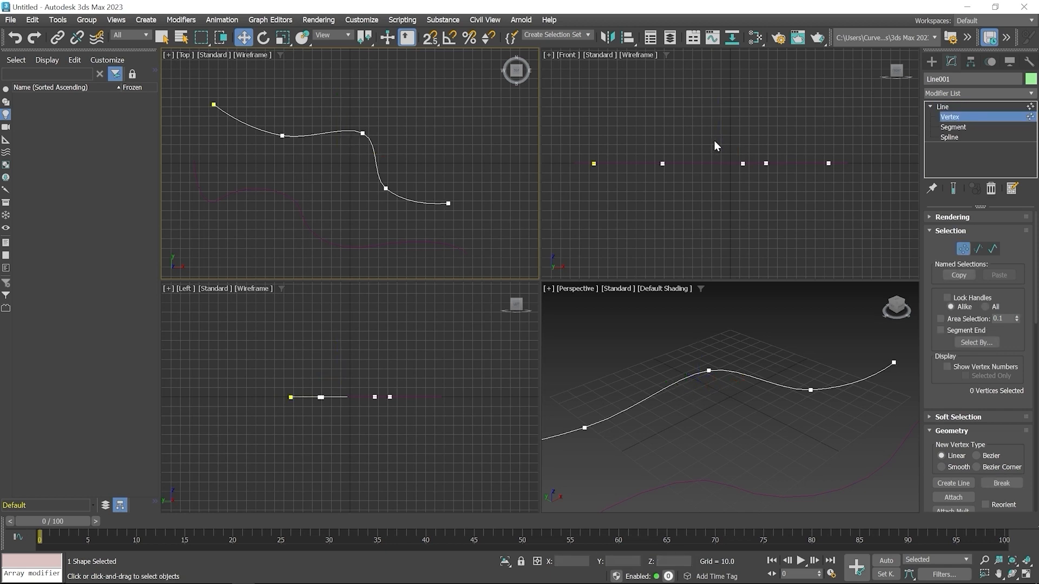
pyautogui.moveTo(267, 148); pyautogui.dragTo(266, 148)
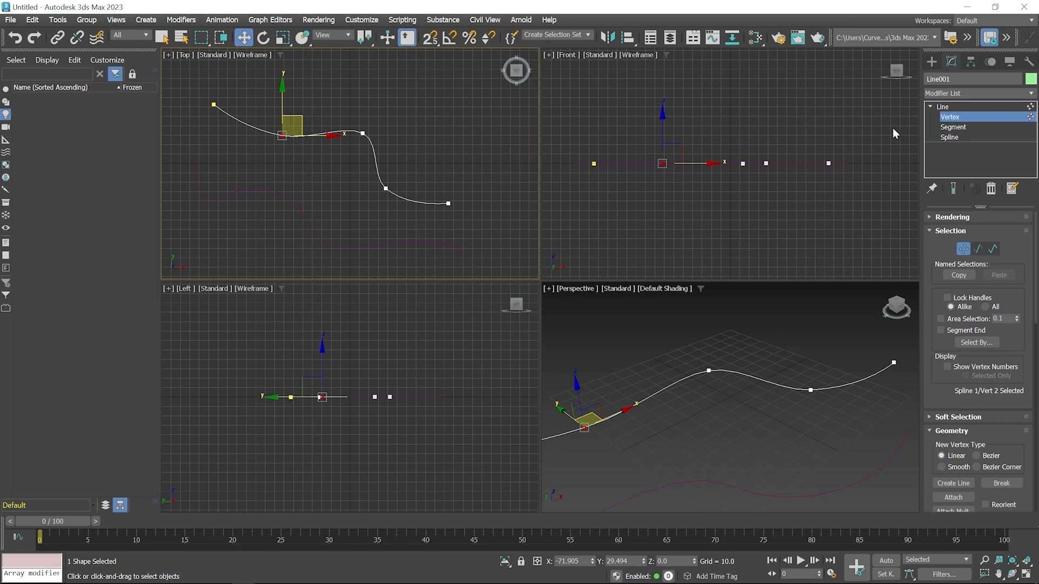
# At Segment level of the upper line, select the first segment, then move the second segment to about X -34.2, Y 33.3.
pyautogui.click(965, 129)
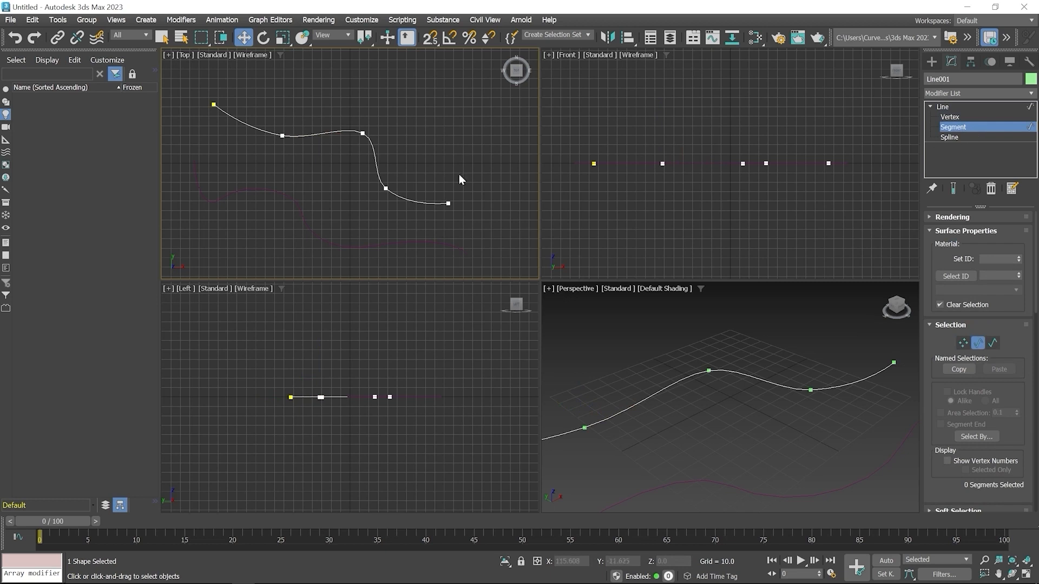
pyautogui.click(256, 128)
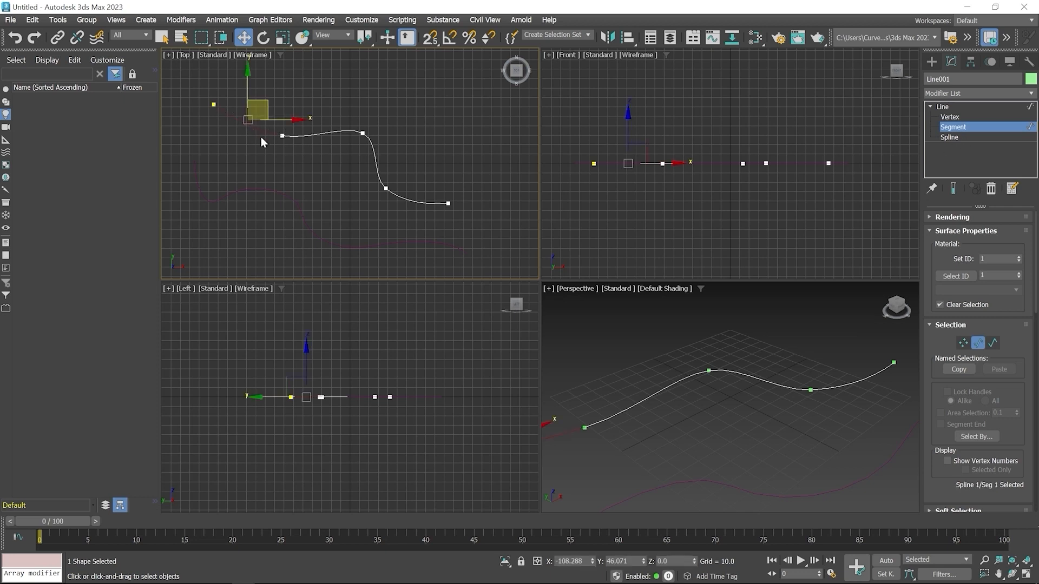
pyautogui.click(323, 135)
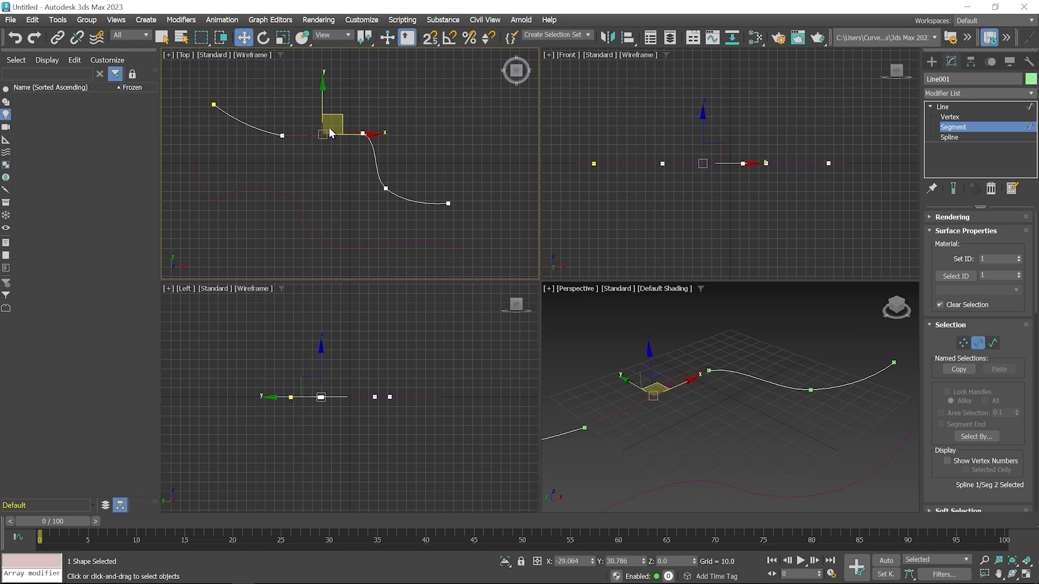
pyautogui.moveTo(335, 116); pyautogui.dragTo(332, 106)
pyautogui.moveTo(333, 103); pyautogui.dragTo(327, 110)
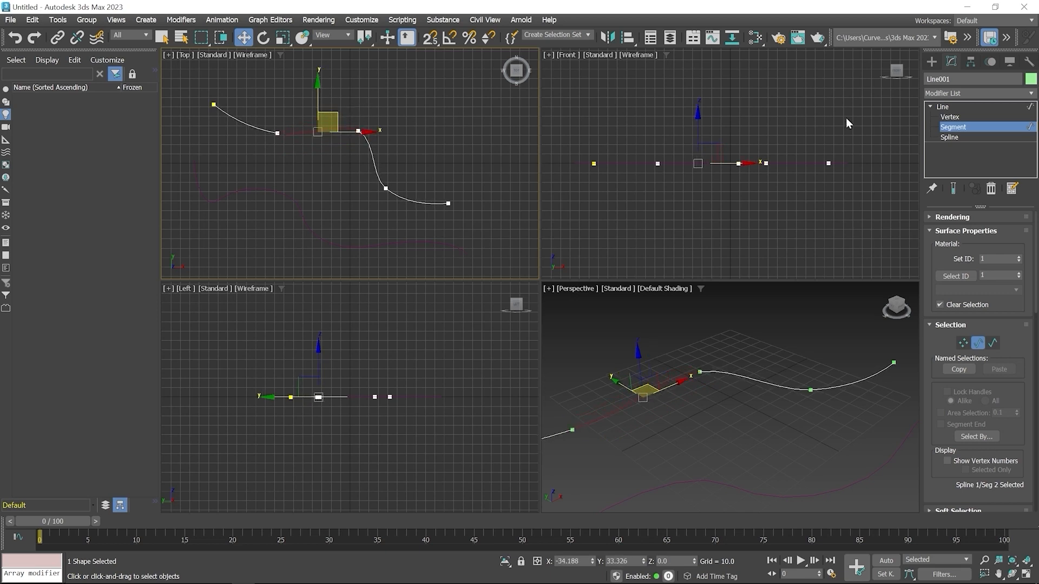
# Select the upper line's whole spline at Spline level, then leave sub-object editing and delete both lines.
pyautogui.click(956, 136)
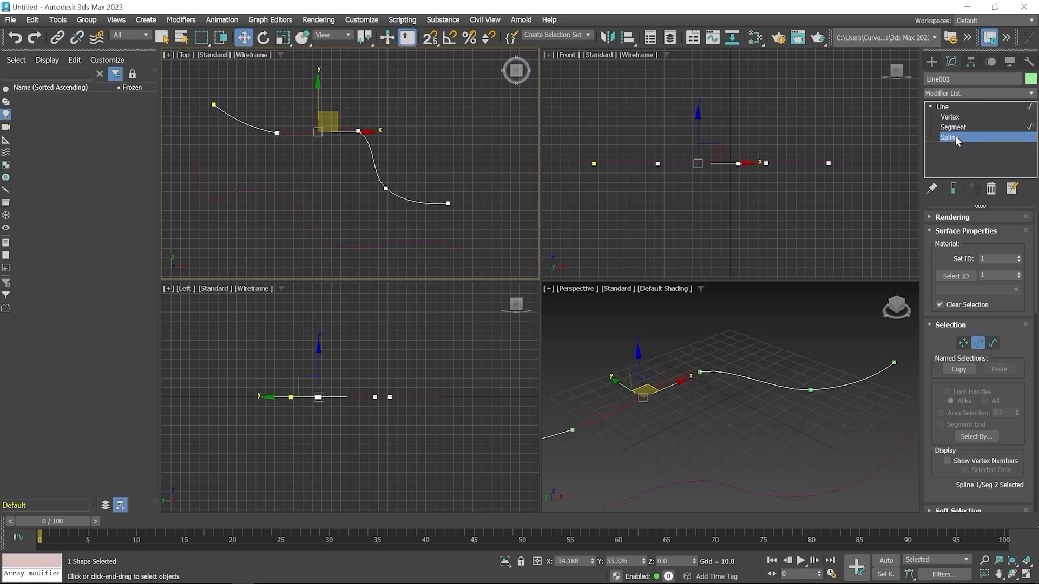
pyautogui.click(222, 112)
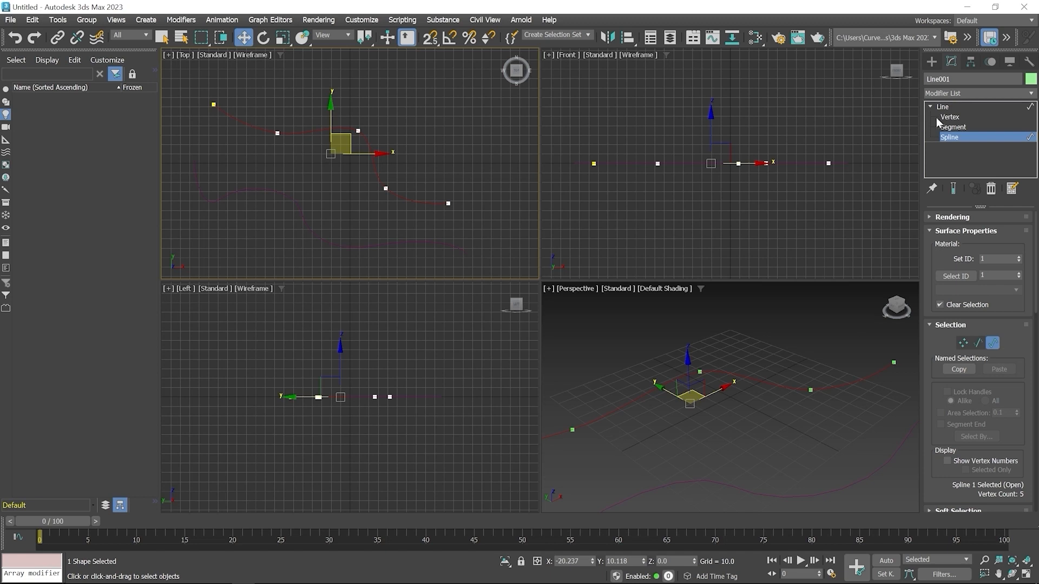
pyautogui.click(954, 109)
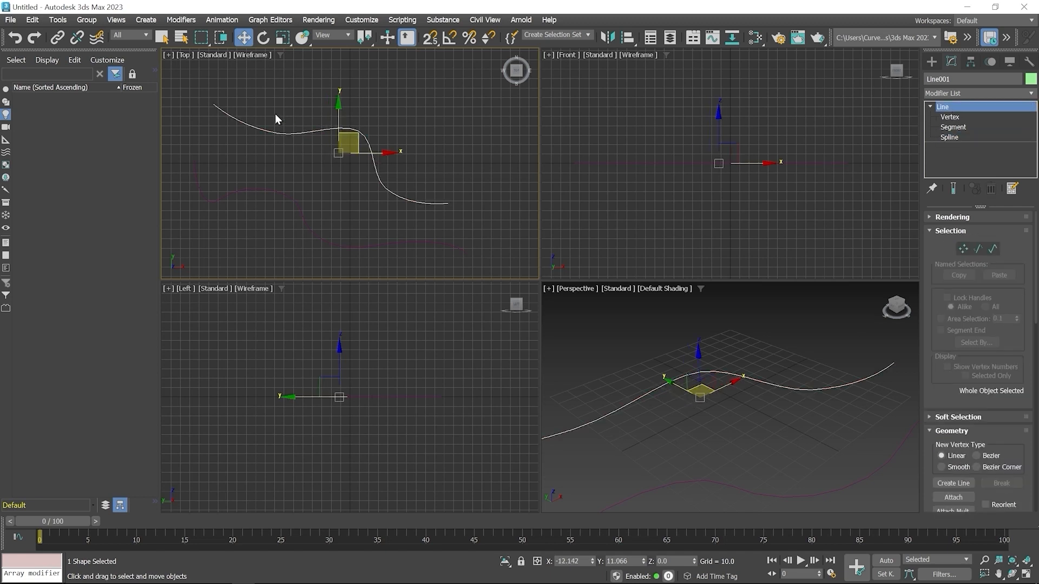
pyautogui.moveTo(261, 101); pyautogui.dragTo(328, 250)
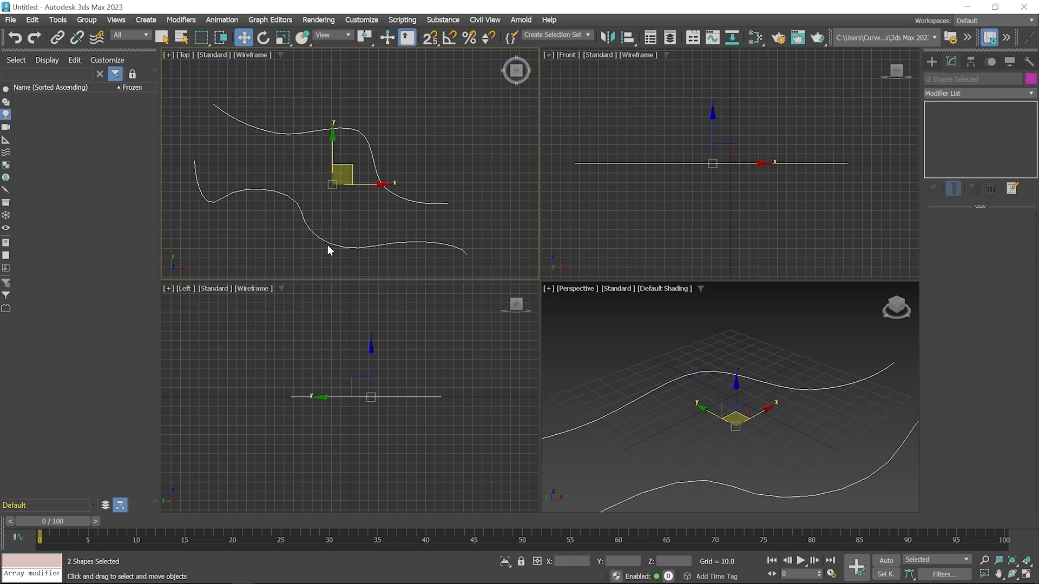
pyautogui.press('Delete')
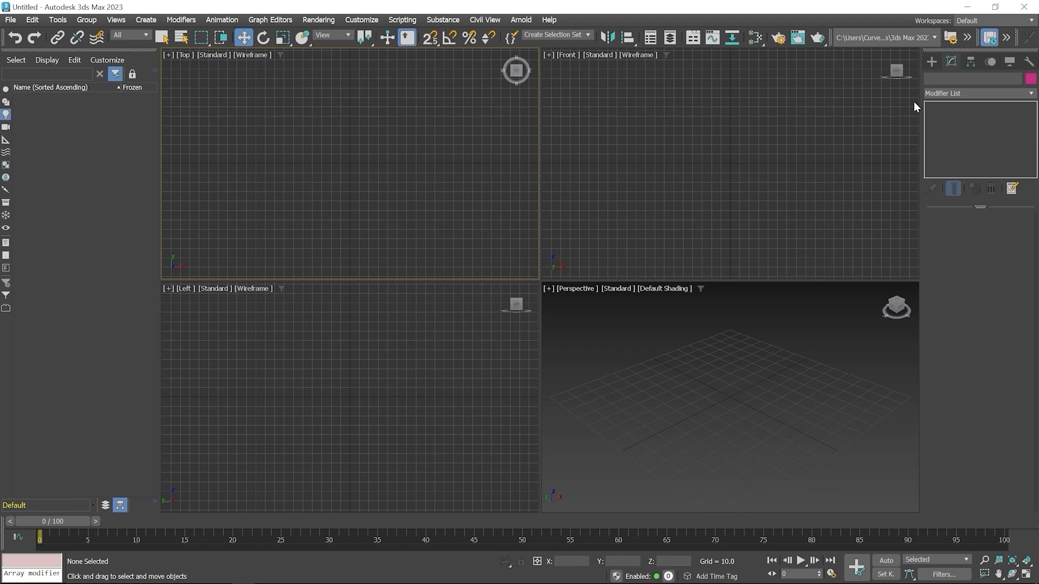
# Draw a circle from its center with a radius of about 39.3 in the Top viewport.
pyautogui.click(936, 66)
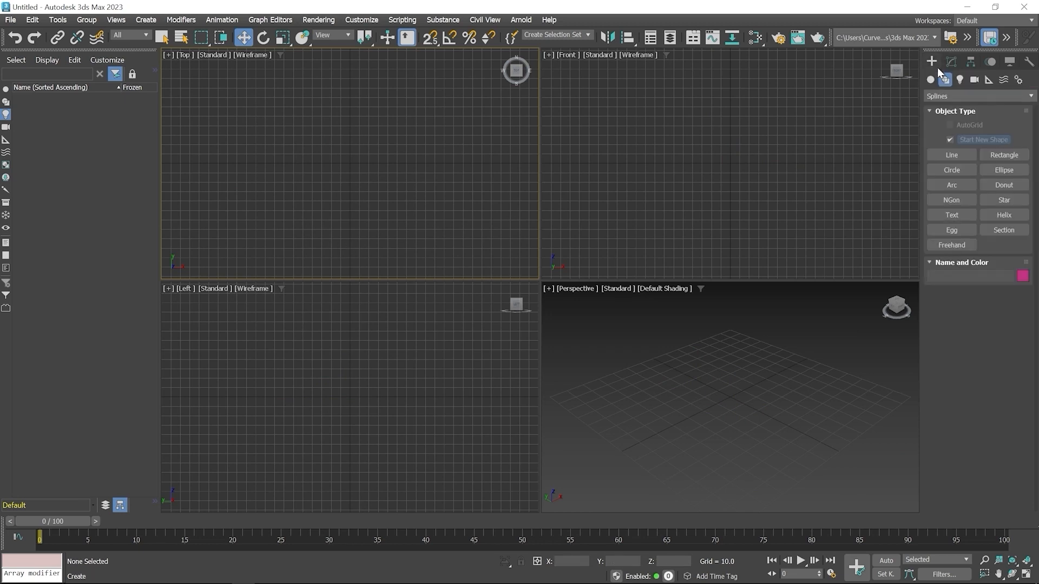
pyautogui.click(962, 171)
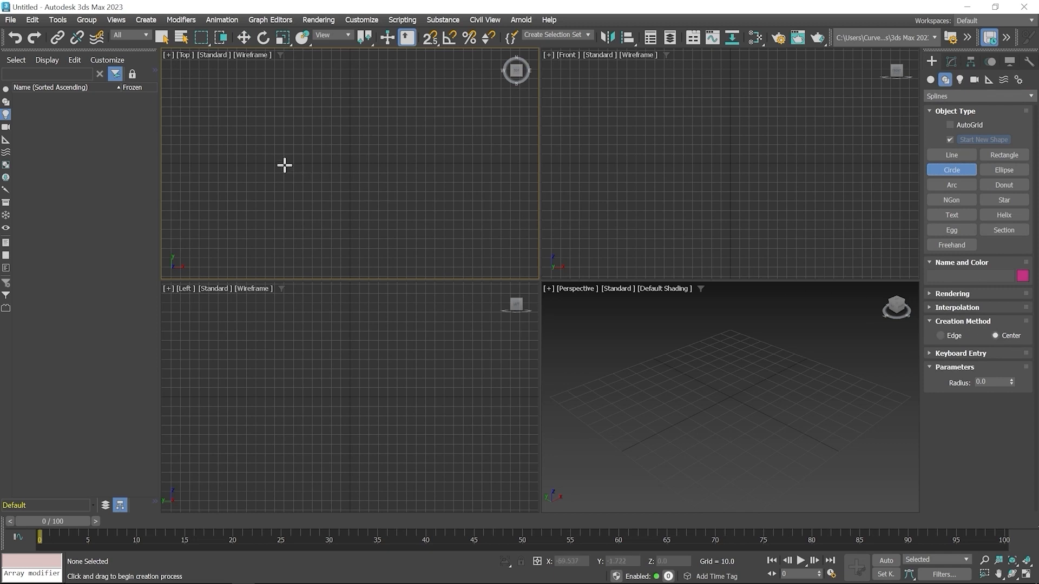
pyautogui.moveTo(285, 166); pyautogui.dragTo(310, 191)
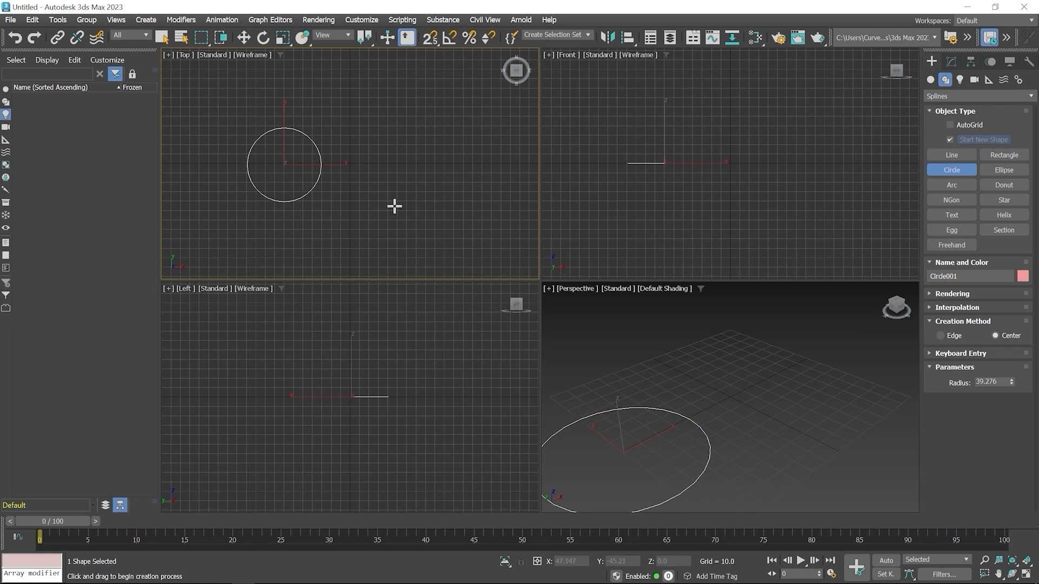
# Draw a second circle beside the first using the Edge creation method, with a radius of about 42.8.
pyautogui.click(942, 336)
pyautogui.click(372, 133)
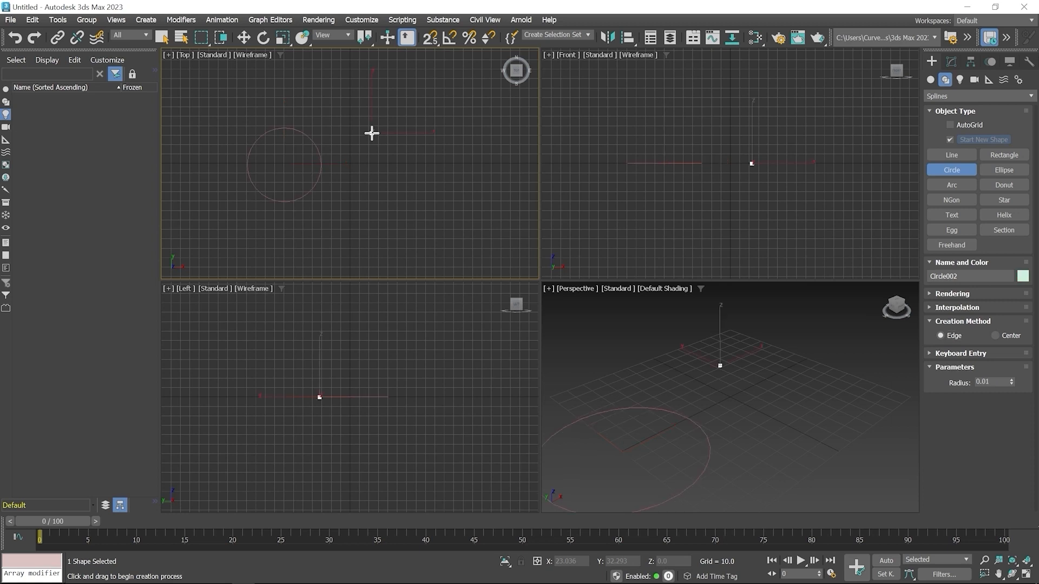
pyautogui.moveTo(372, 133); pyautogui.dragTo(417, 200)
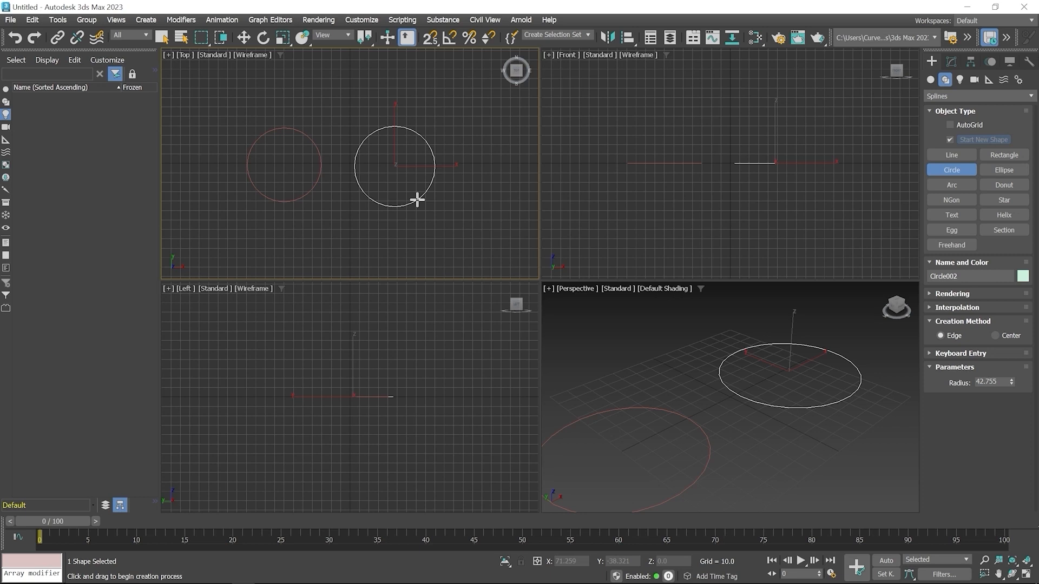
# Show the Keyboard Entry options for circles, then reduce the second circle's radius to about 33.35.
pyautogui.click(963, 353)
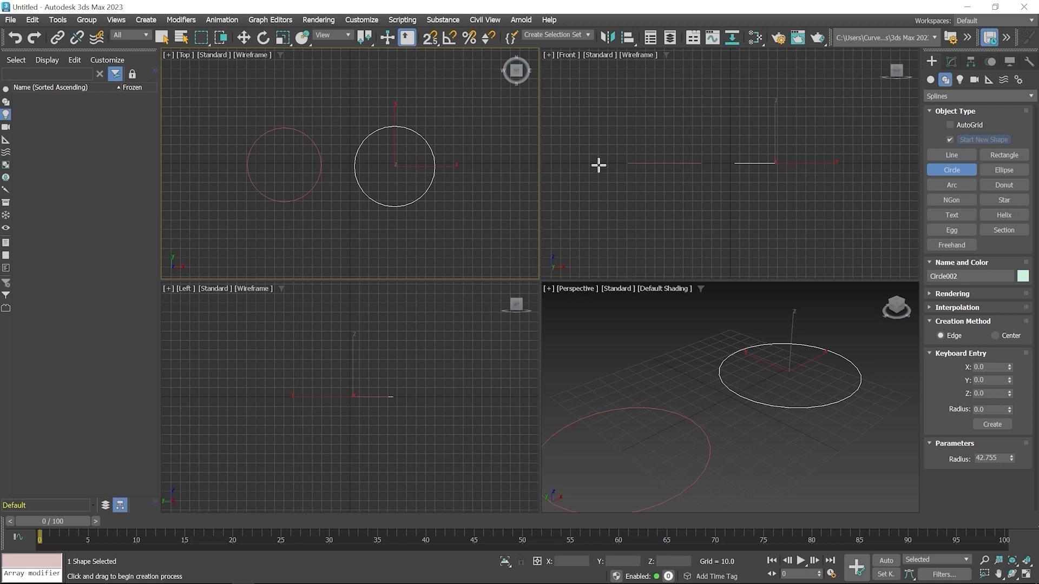
pyautogui.click(952, 63)
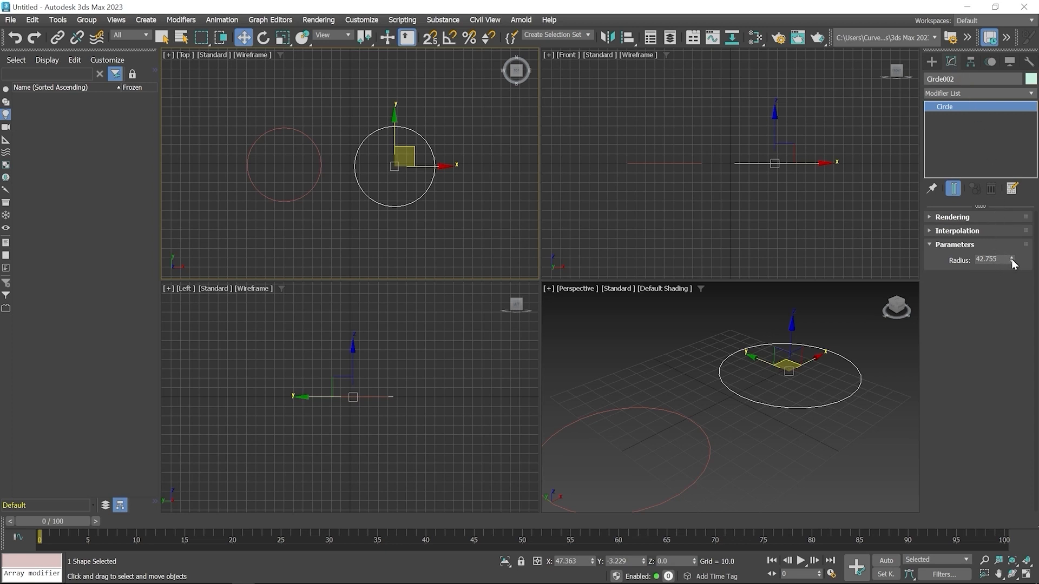
pyautogui.moveTo(1012, 259)
pyautogui.mouseDown()
pyautogui.moveTo(1013, 273)
pyautogui.moveTo(1018, 251)
pyautogui.moveTo(1023, 271)
pyautogui.mouseUp()
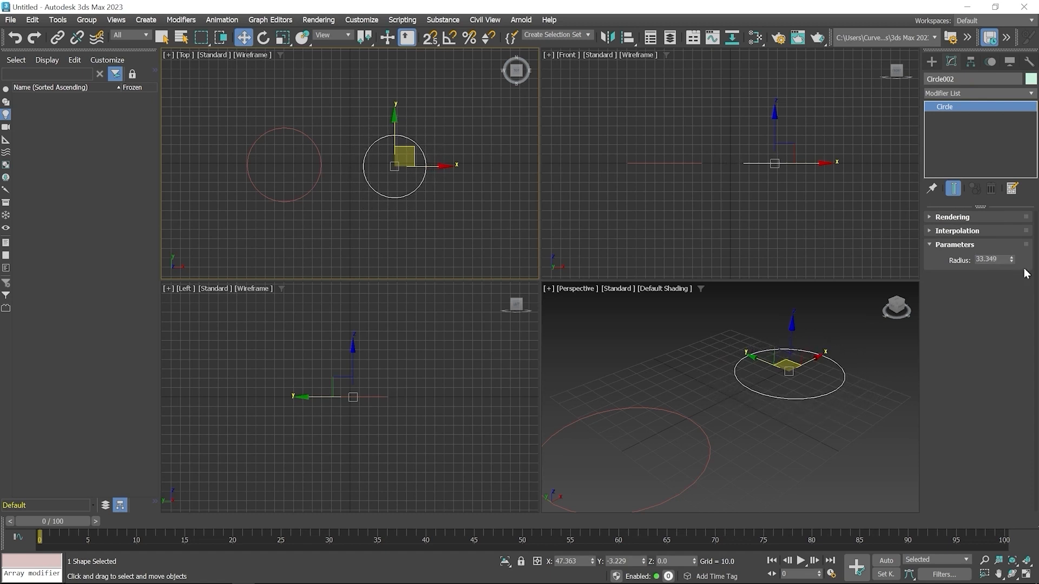
# Draw an End-End-Middle arc to the right of the circles with a radius of about 37.5, from about 61.3 to 283.8 degrees.
pyautogui.click(930, 63)
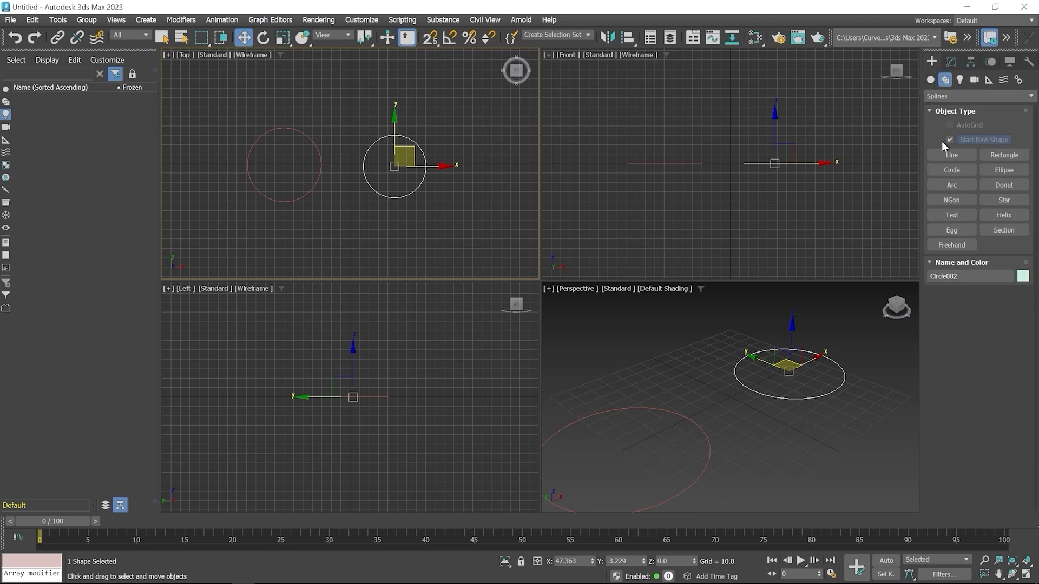
pyautogui.click(953, 187)
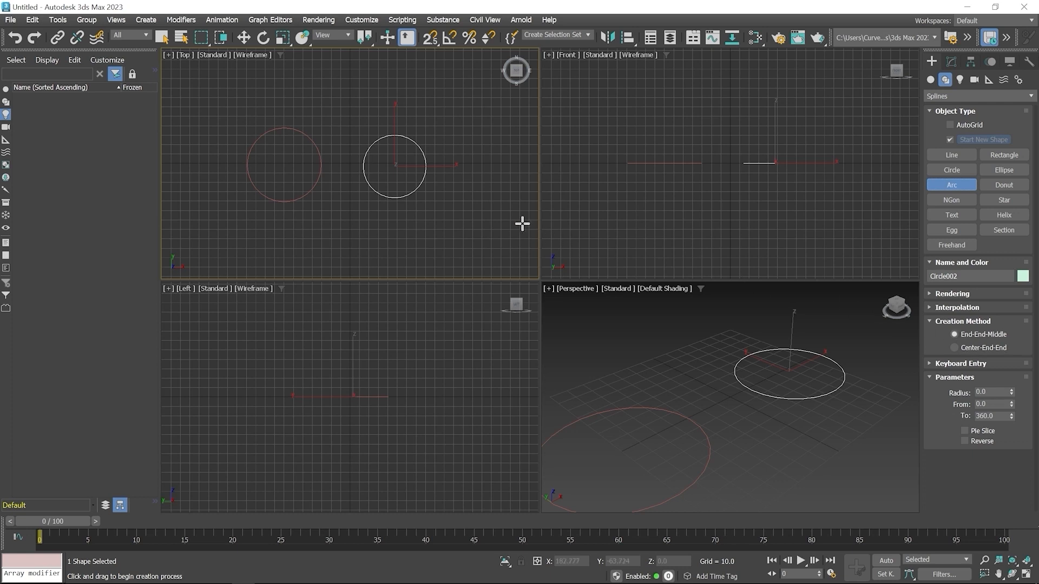
pyautogui.moveTo(478, 173); pyautogui.dragTo(470, 239)
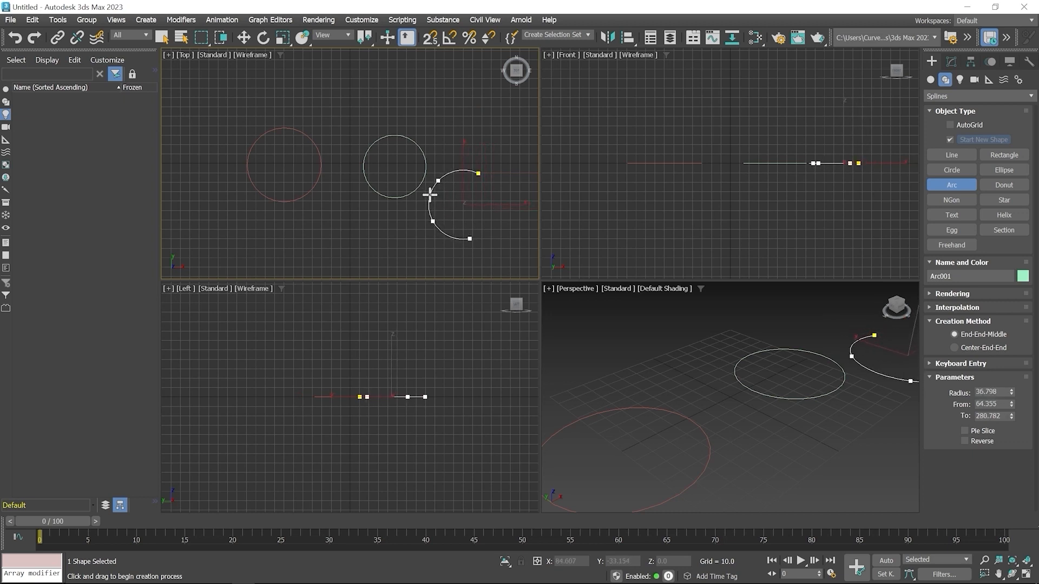
pyautogui.click(427, 194)
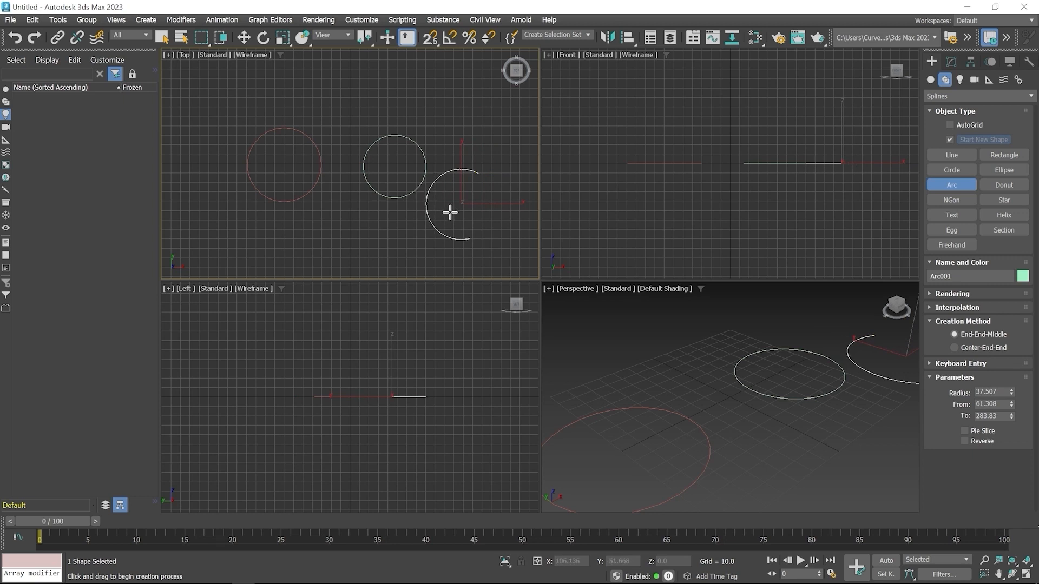
# Draw a Center-End-End arc below the circles with a radius of about 63.3, from about 354.4 to 181.2 degrees.
pyautogui.click(965, 349)
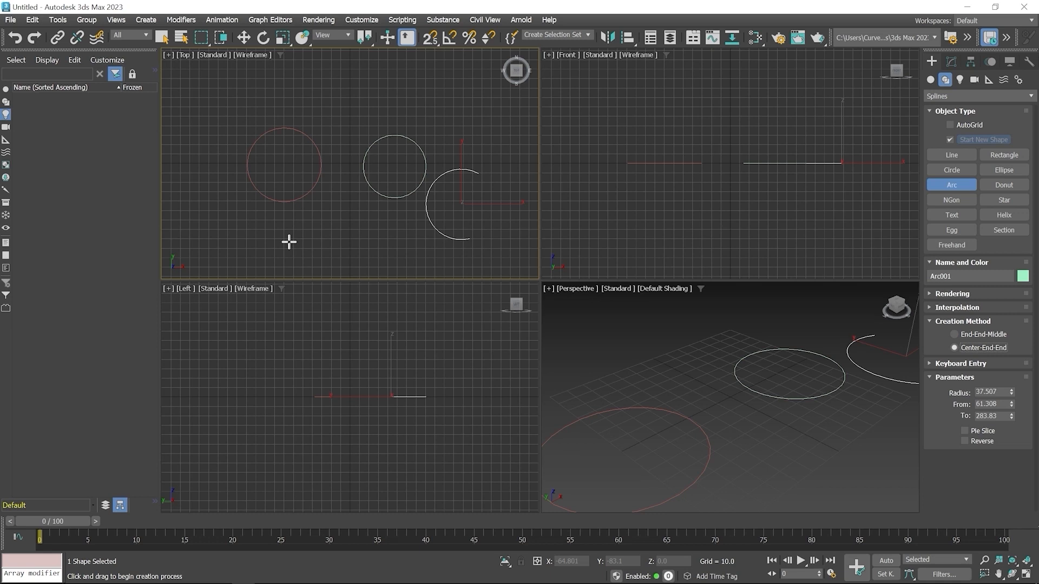
pyautogui.click(348, 236)
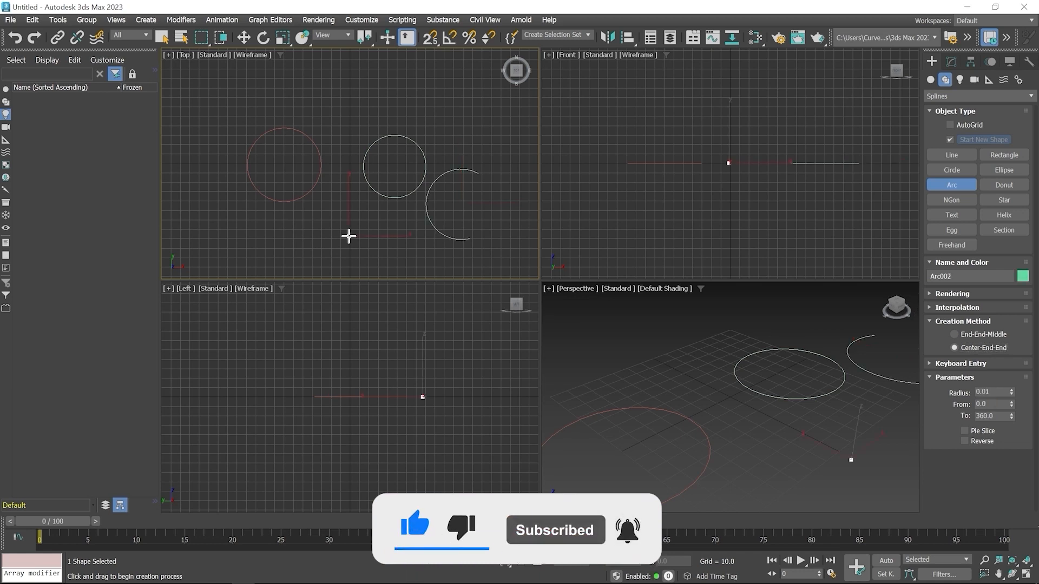
pyautogui.moveTo(349, 237); pyautogui.dragTo(289, 237)
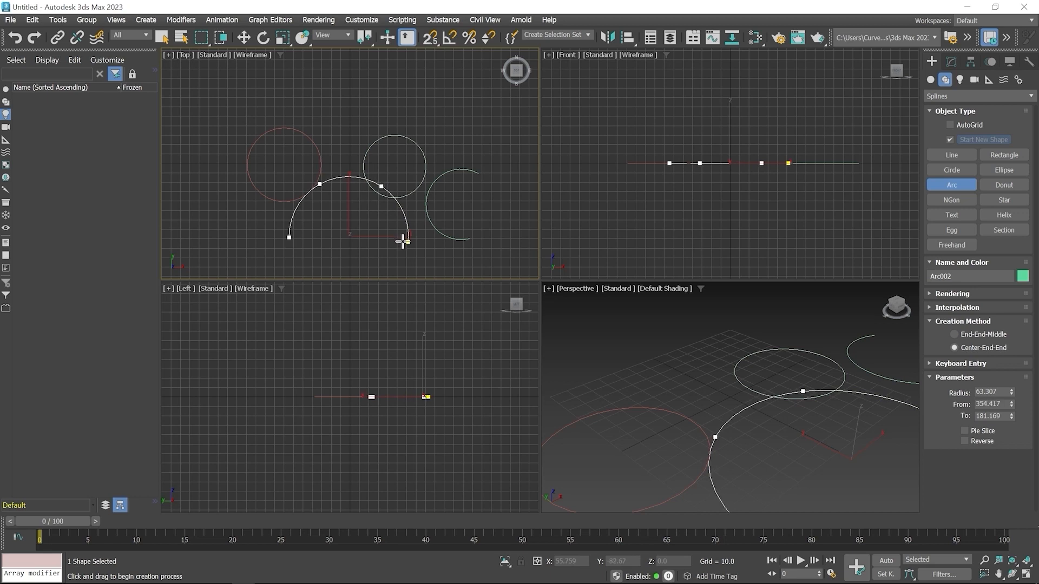
pyautogui.click(403, 242)
# Move the lower arc down to about Y -101.7 and reduce its radius to about 46.2.
pyautogui.click(243, 37)
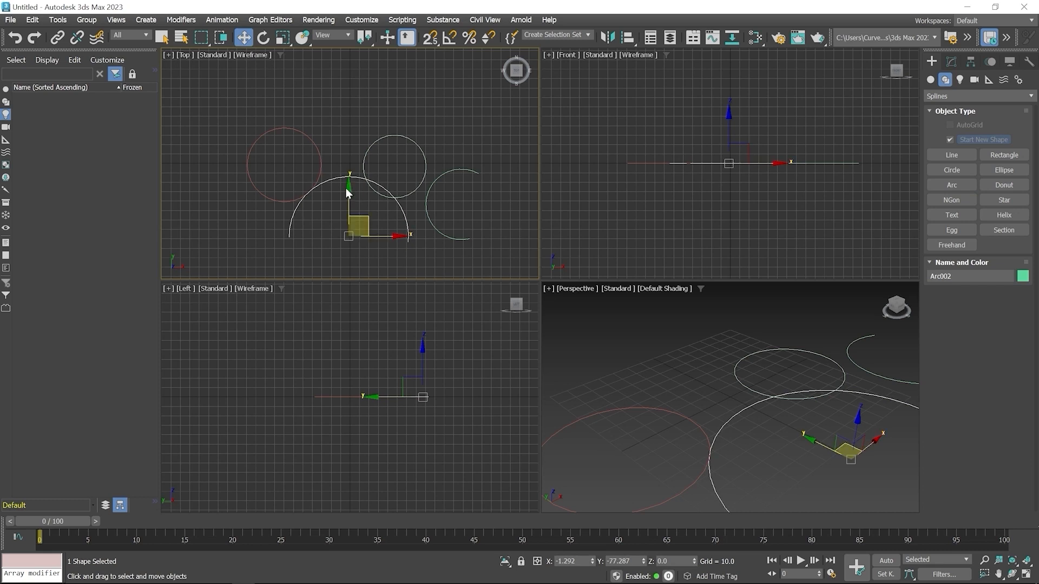
pyautogui.moveTo(347, 193); pyautogui.dragTo(349, 216)
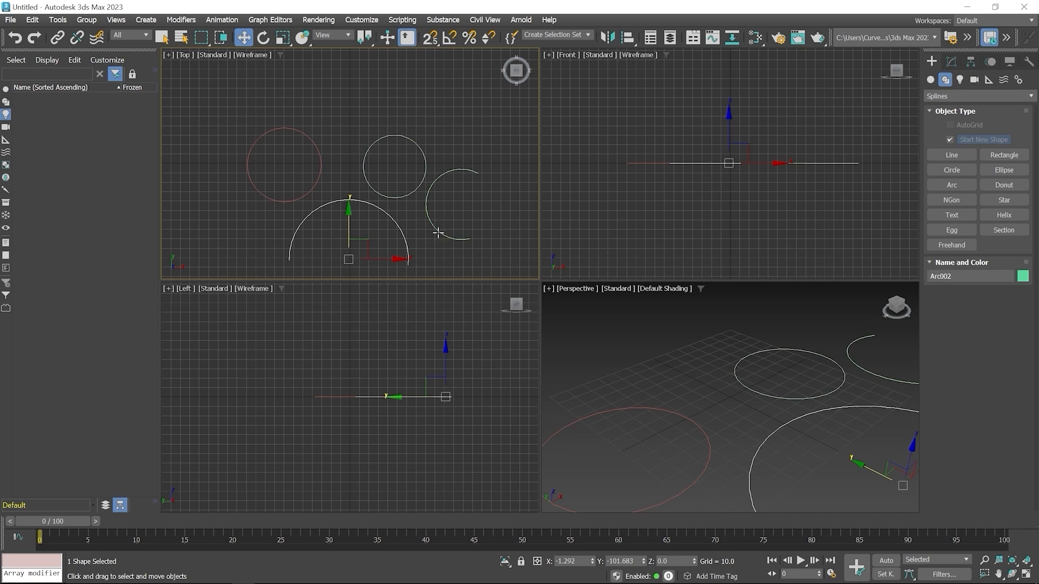
pyautogui.click(952, 63)
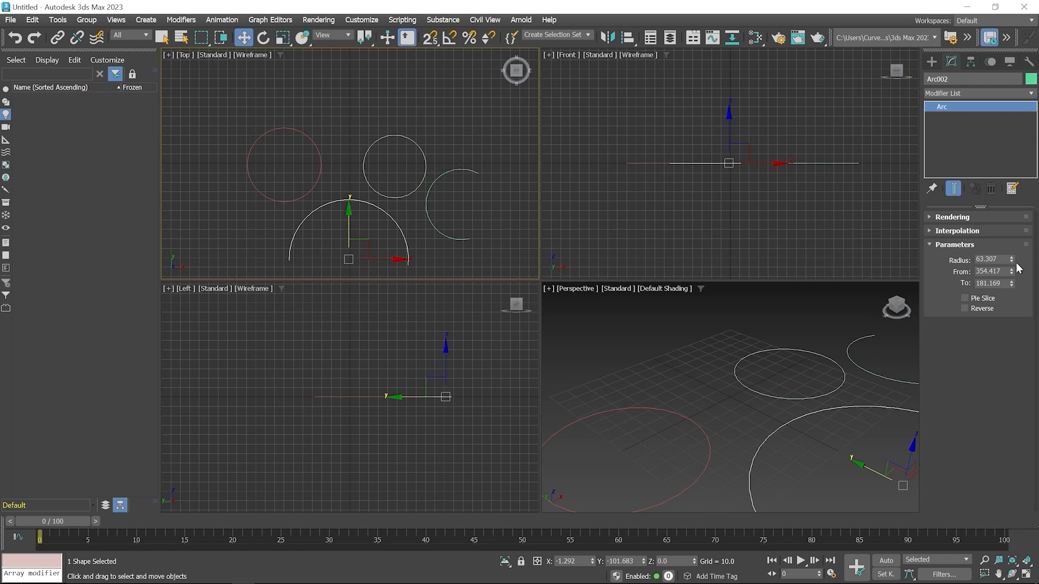
pyautogui.moveTo(1012, 262); pyautogui.dragTo(1014, 272)
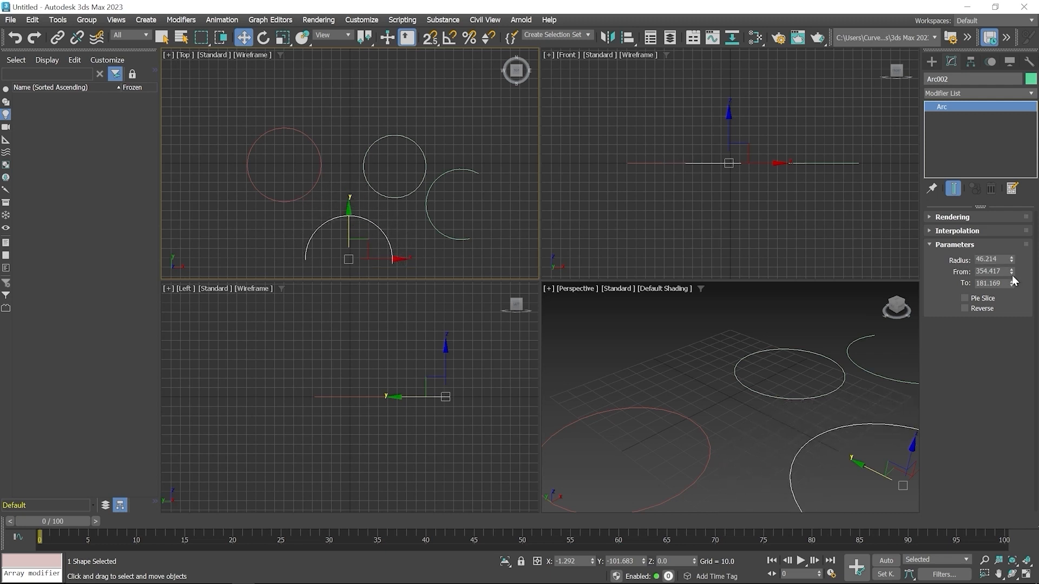